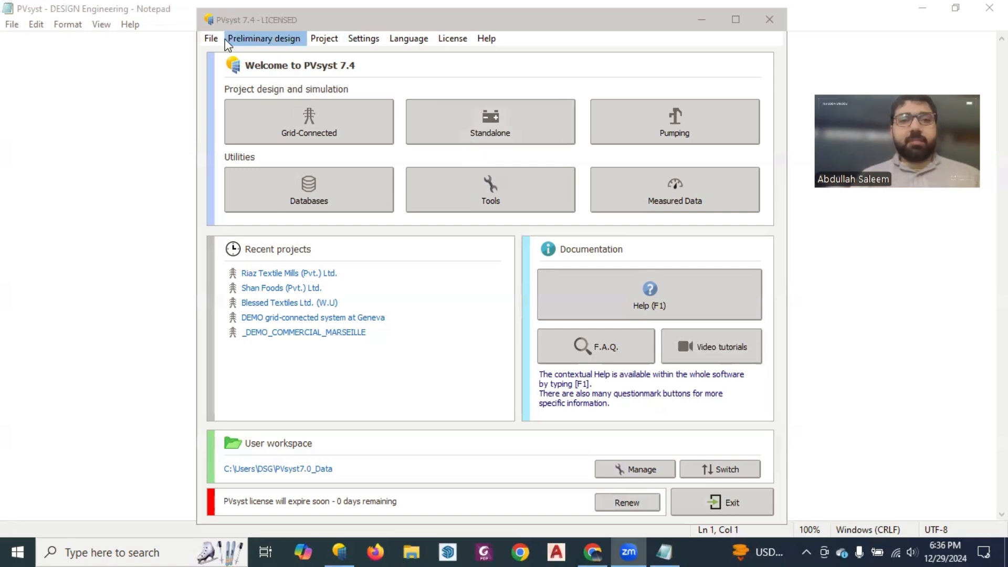
- Open the license details to view the license status, type and activation options, and close them again
click(446, 40)
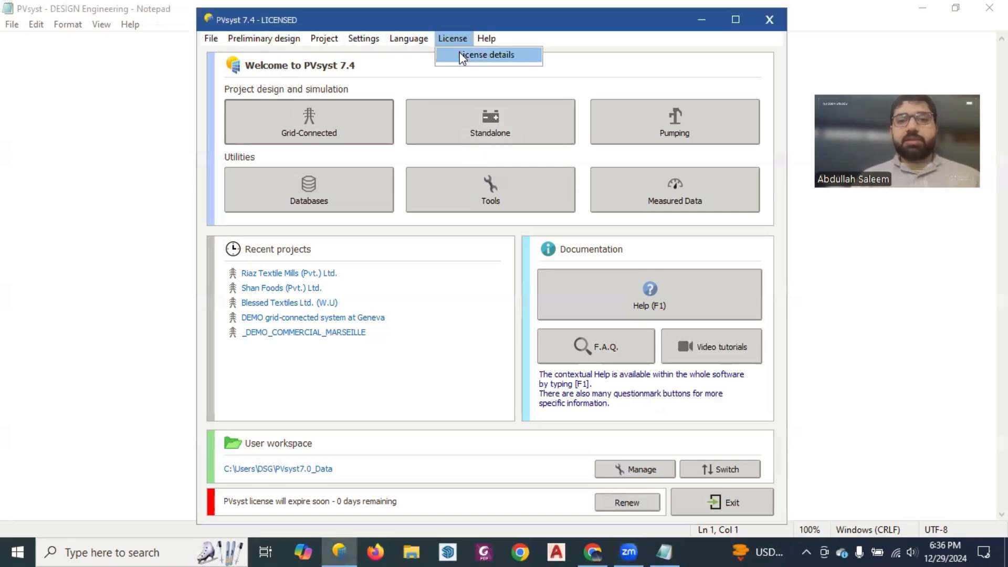
click(461, 55)
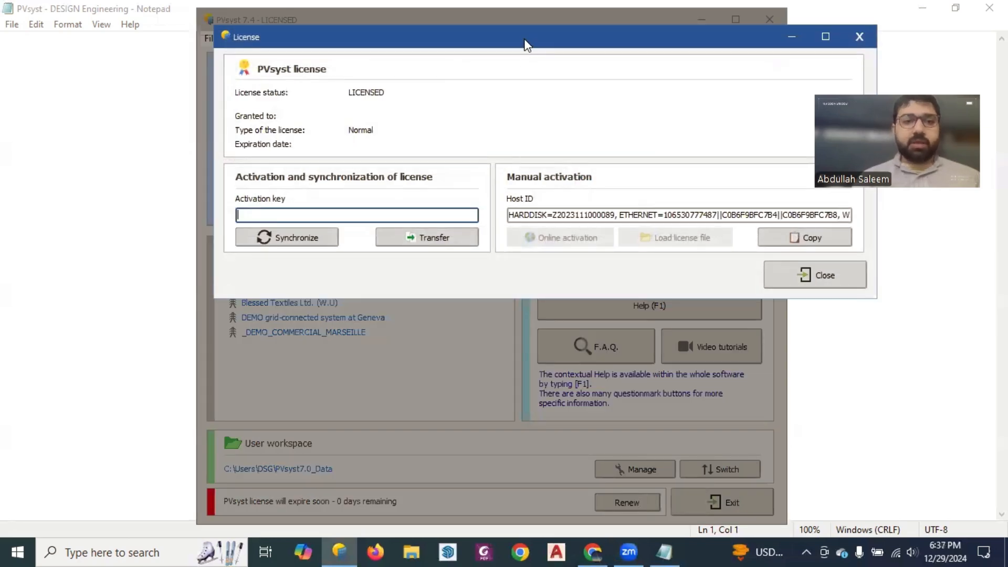
drag(523, 38, 458, 54)
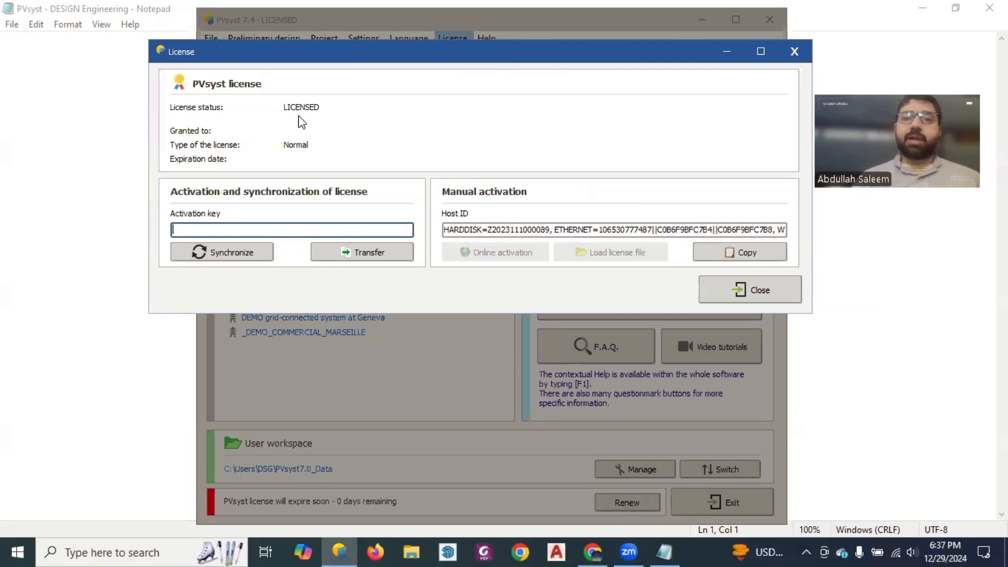
drag(341, 53, 310, 61)
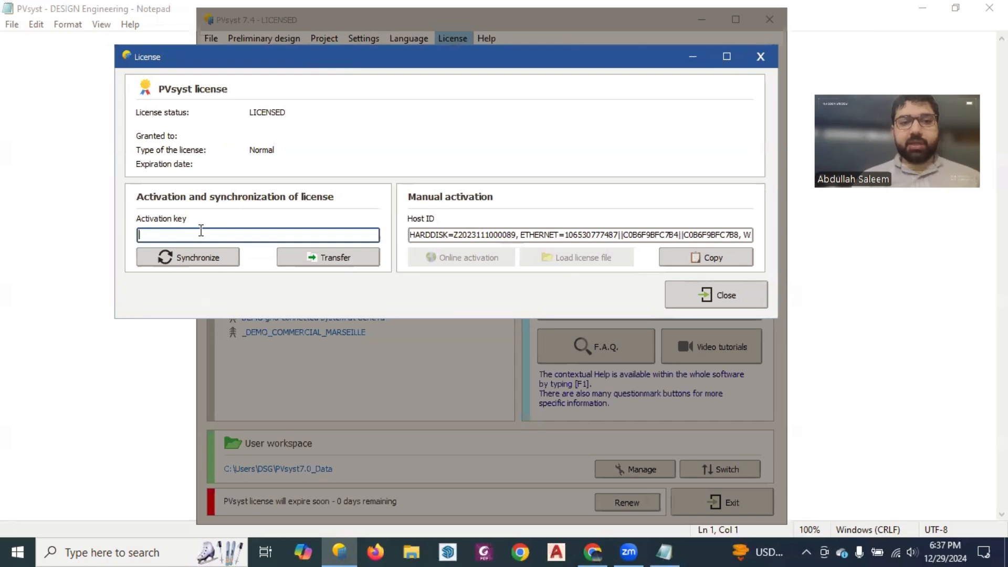
click(762, 56)
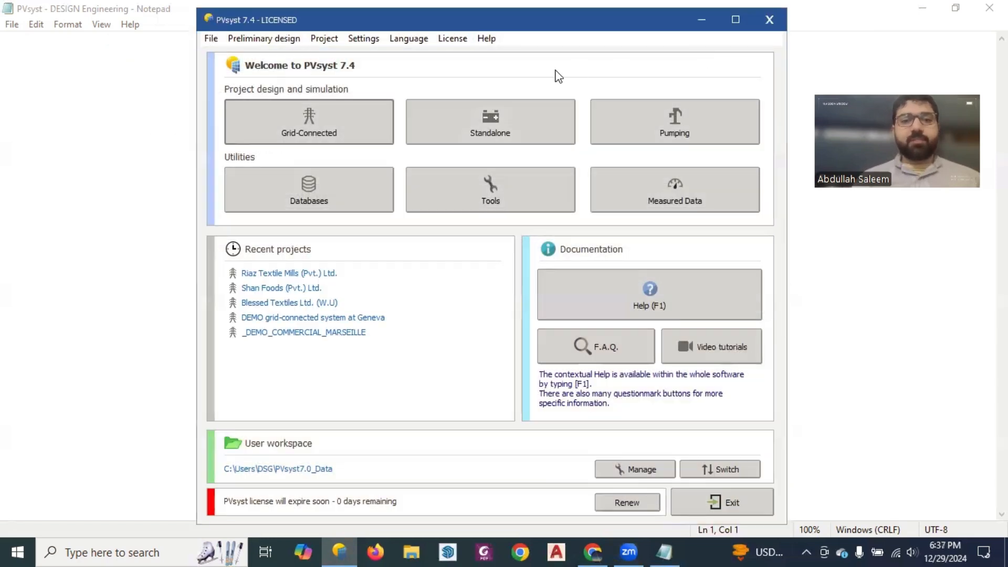
click(486, 42)
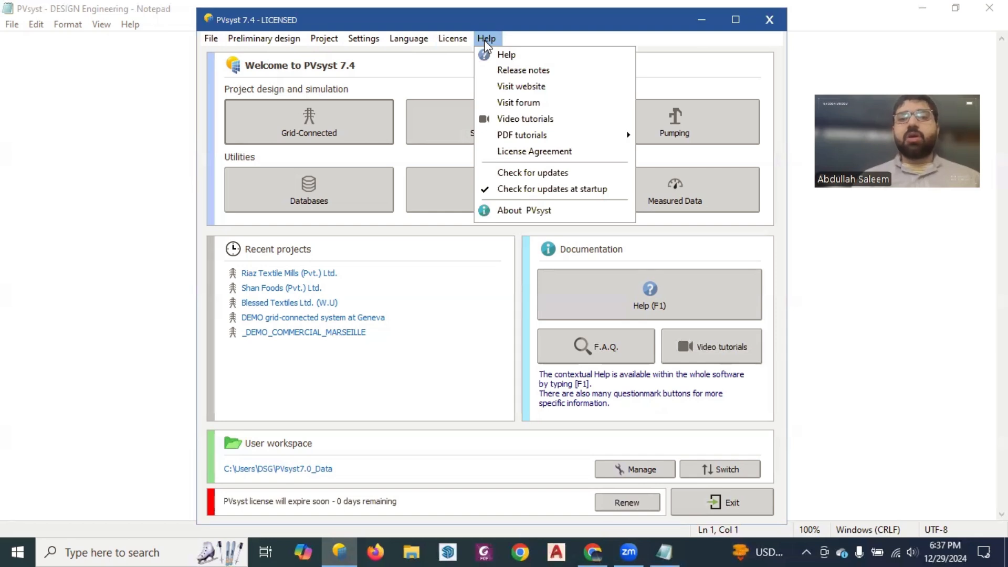
click(484, 40)
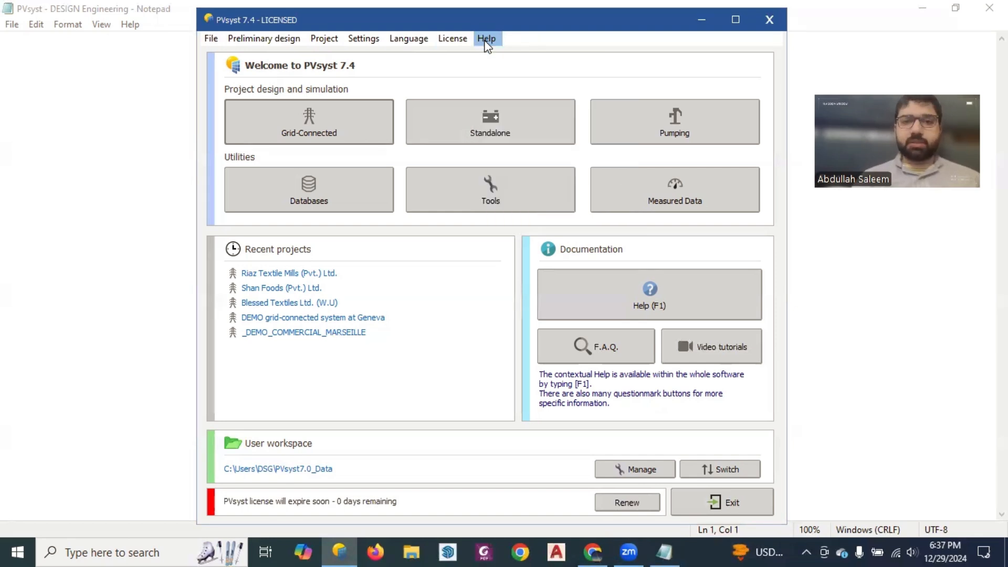
click(428, 40)
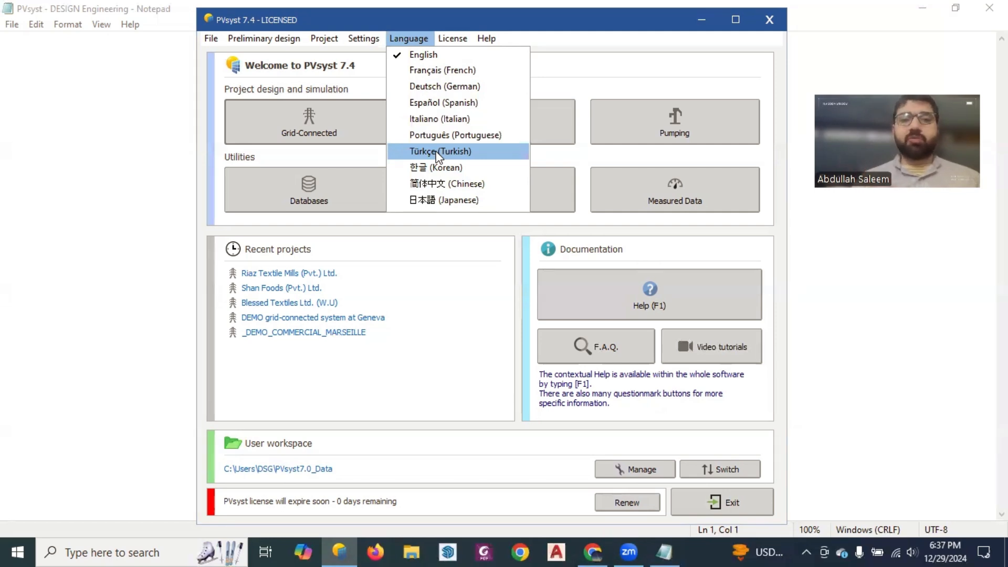
click(354, 79)
- View the user info and logo page of the Preferences and close the dialog without changes
click(361, 40)
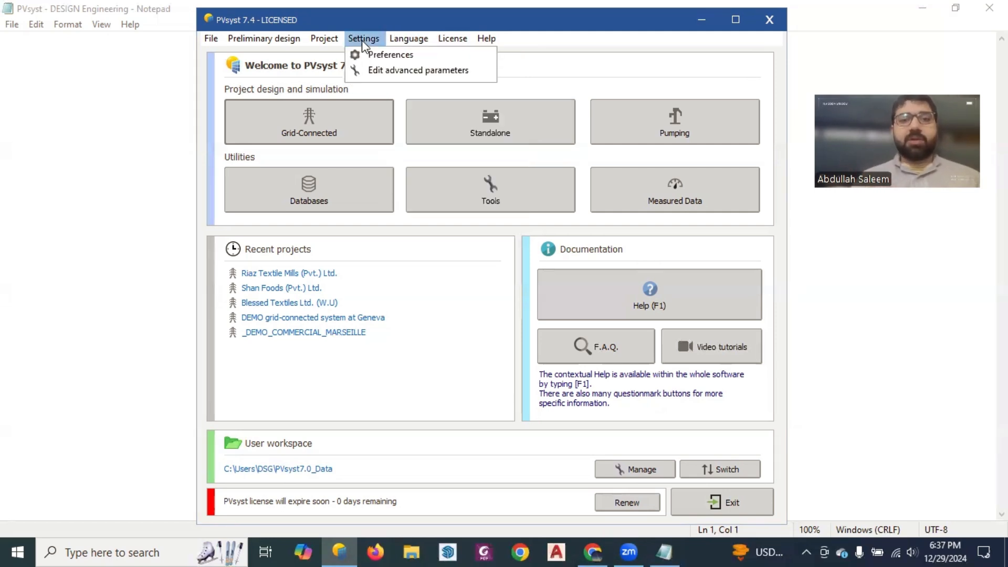
click(363, 52)
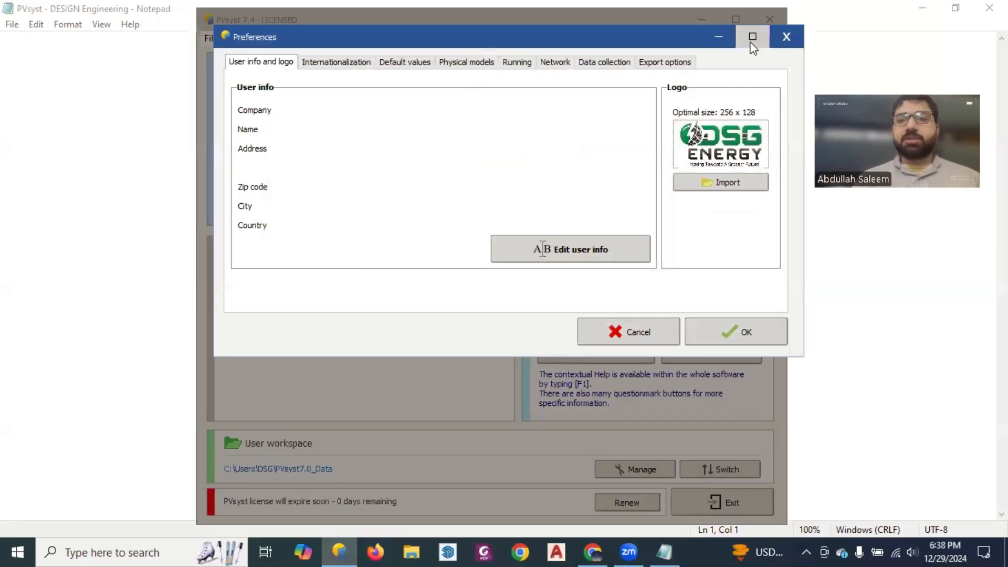
click(786, 36)
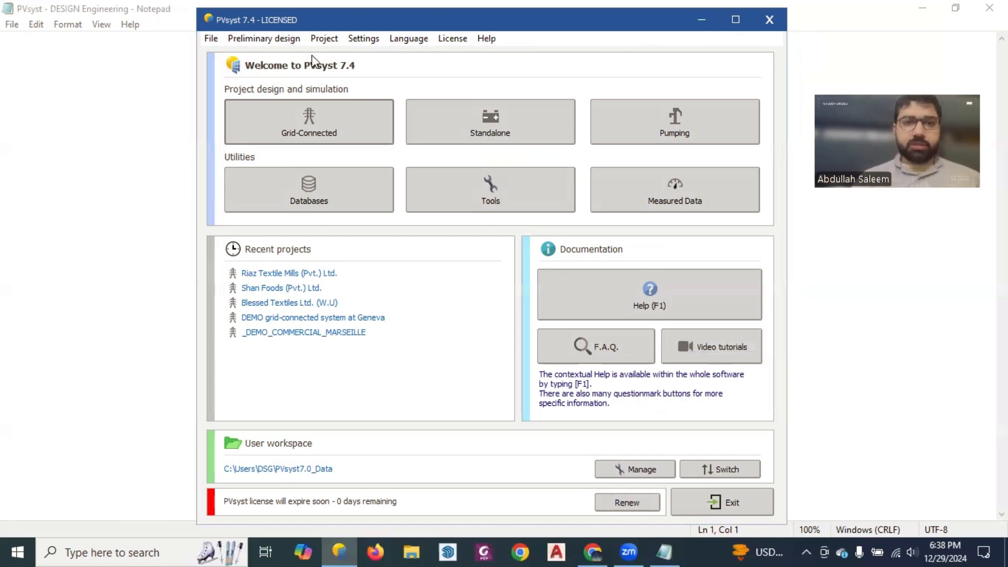
click(323, 41)
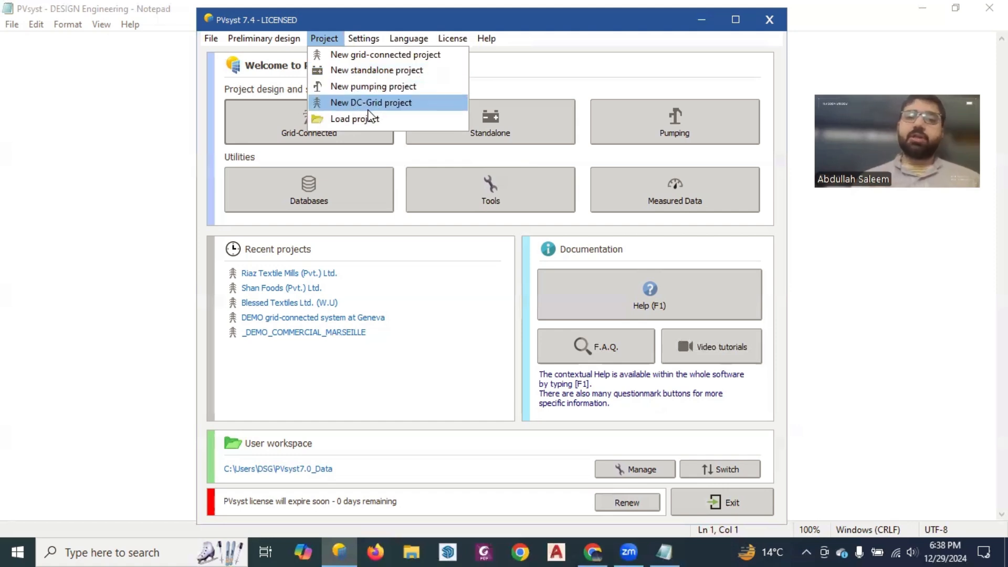
click(275, 39)
click(275, 39)
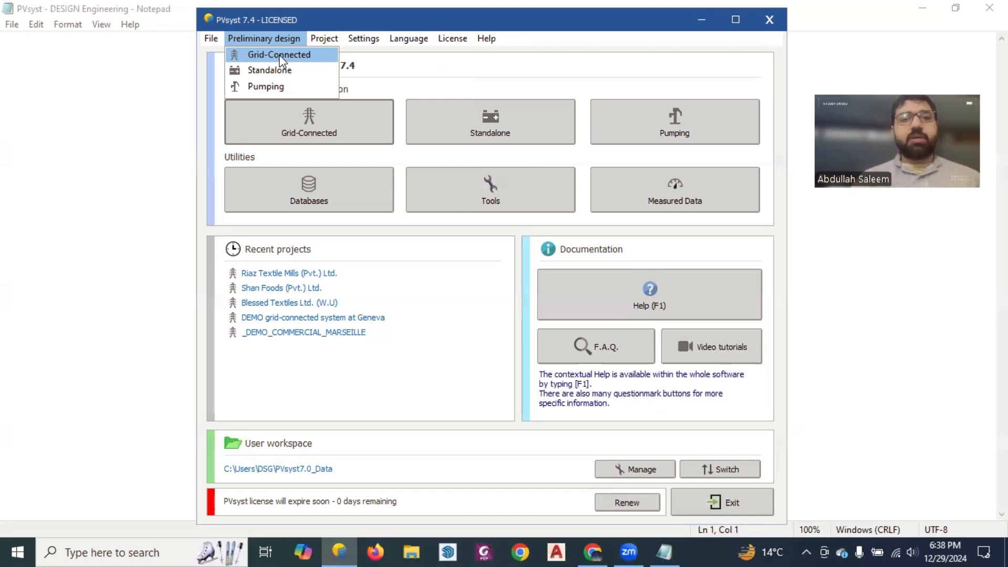
click(520, 84)
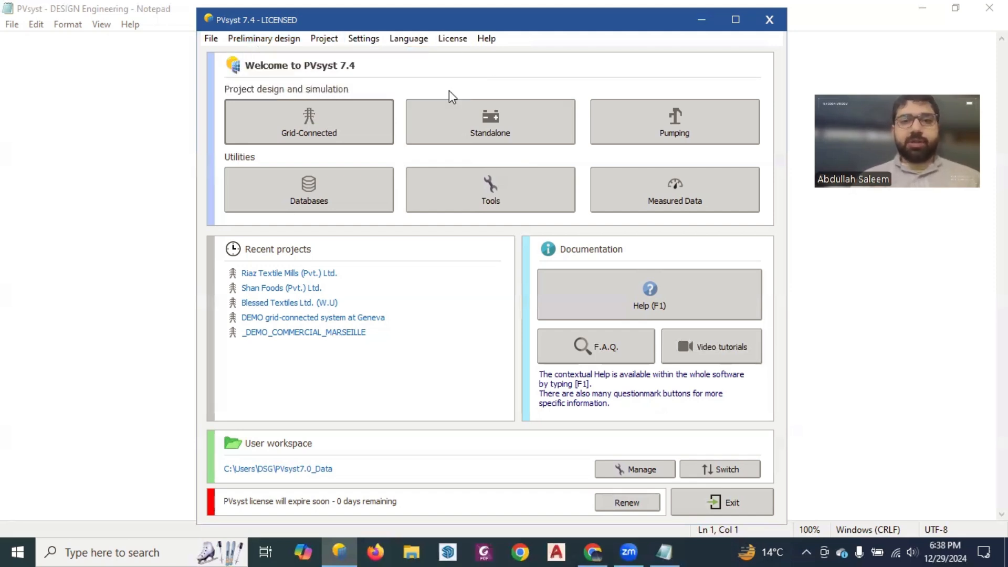
- Create a new grid-connected project and name it XYZ
drag(450, 14, 445, 6)
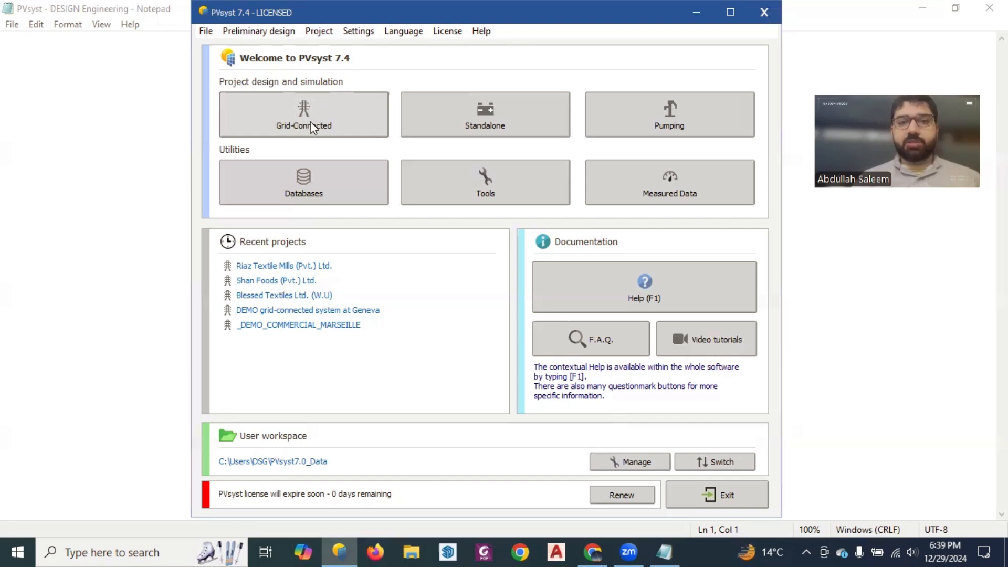
click(301, 110)
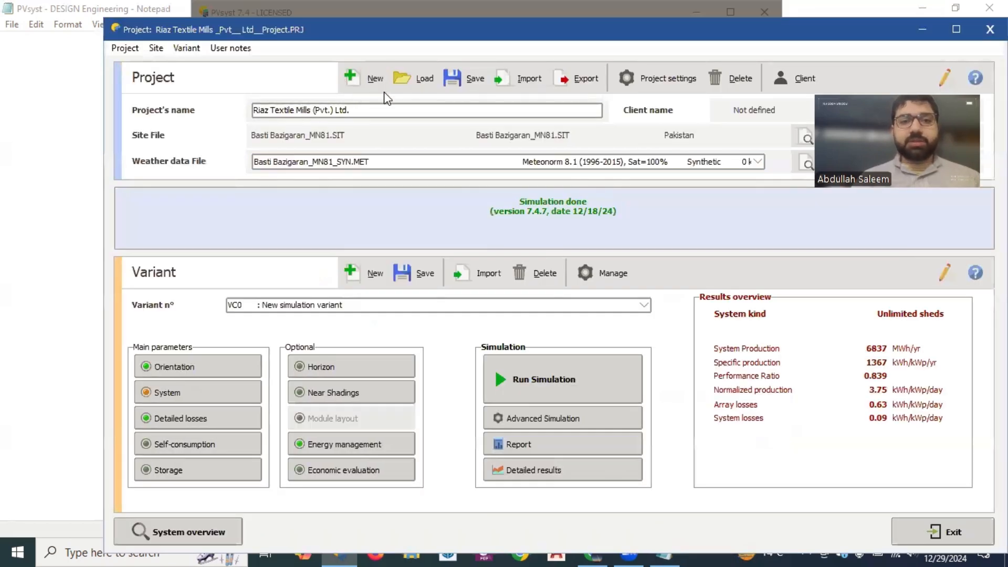
click(371, 79)
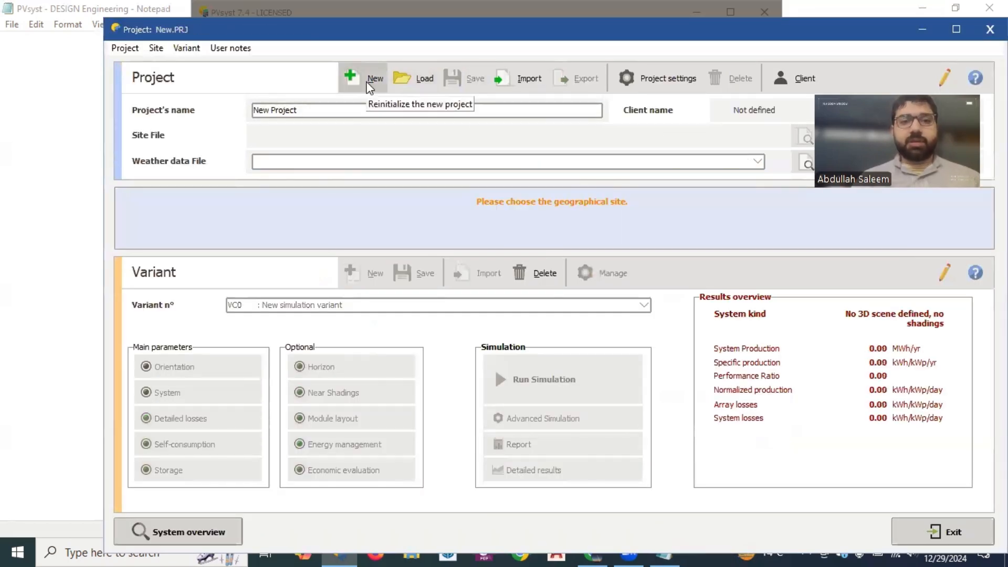
drag(403, 35, 367, 22)
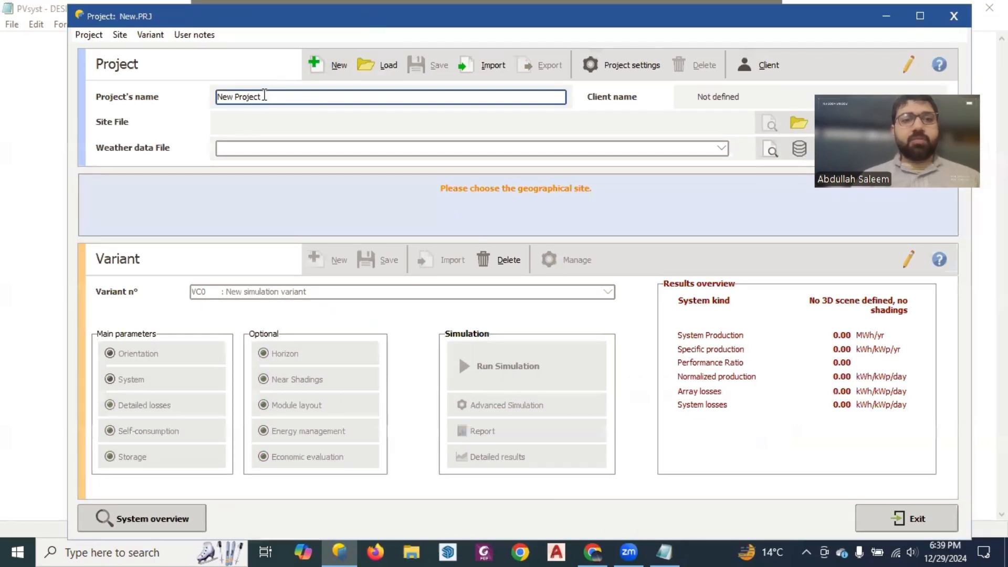
drag(265, 96, 209, 100)
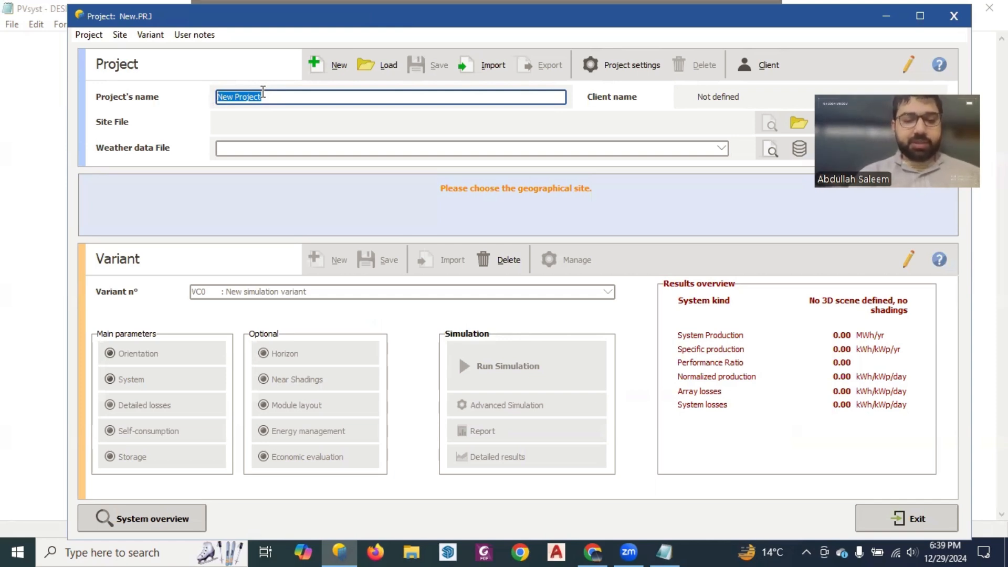
text(XYZ)
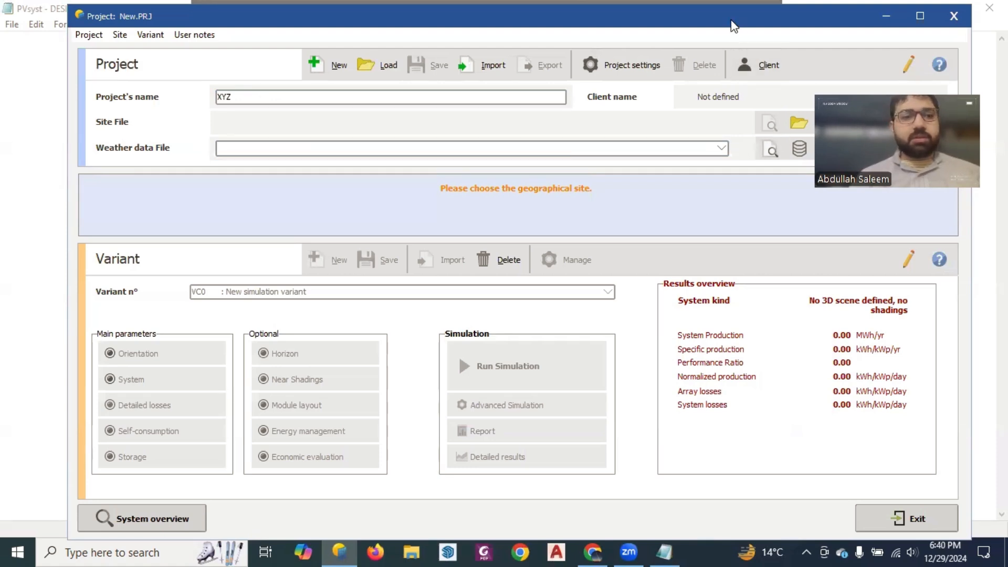
- Open the geographical sites list from the project's weather database and look through the Asian sites
drag(734, 26, 669, 37)
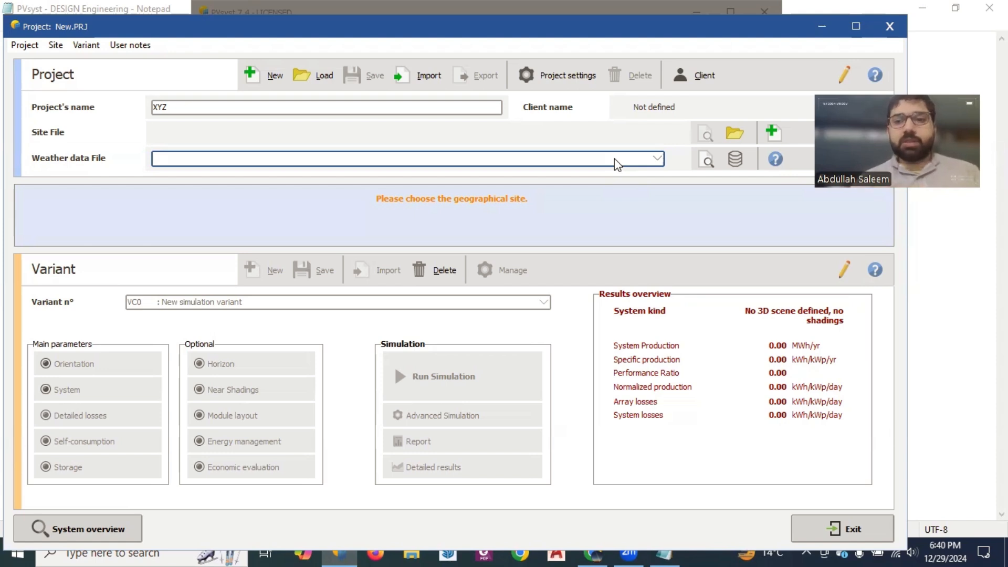
click(736, 161)
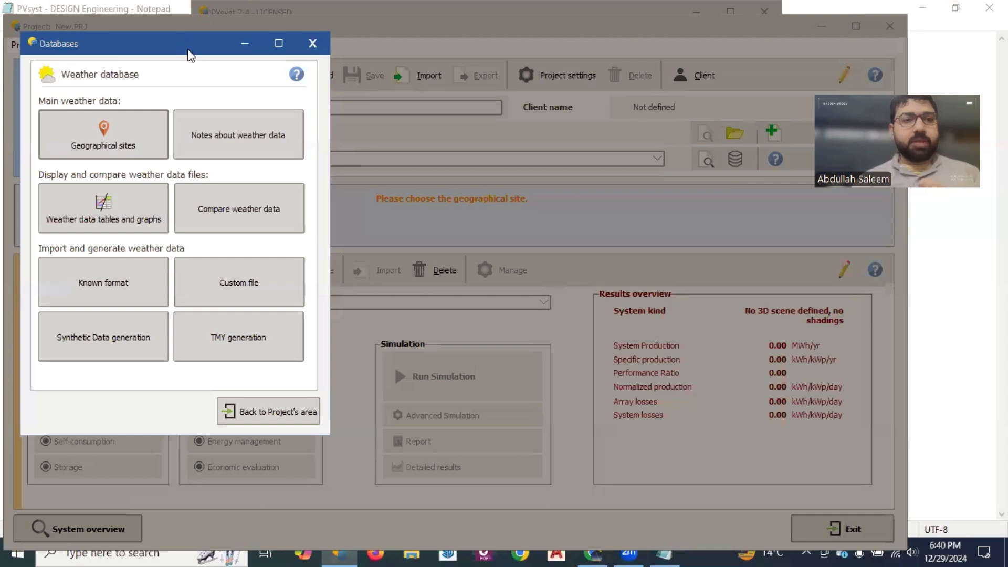
drag(190, 55, 327, 67)
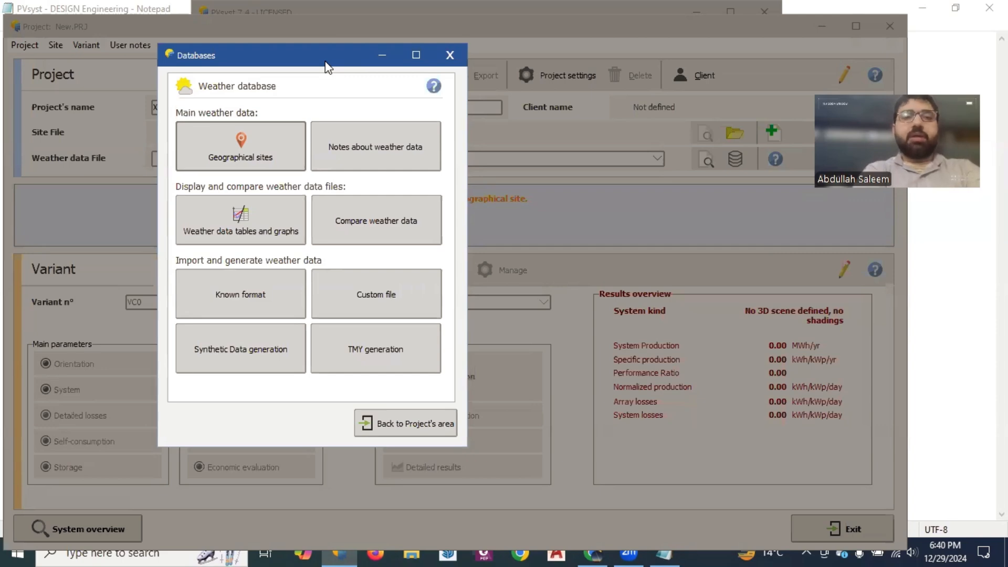
click(254, 144)
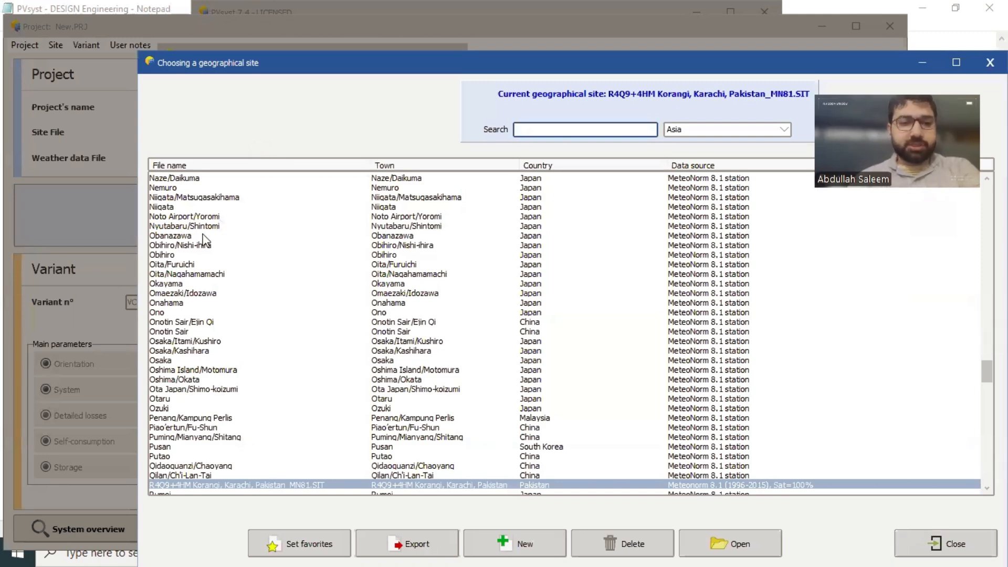
scroll(196, 255, down, 2)
scroll(197, 255, down, 3)
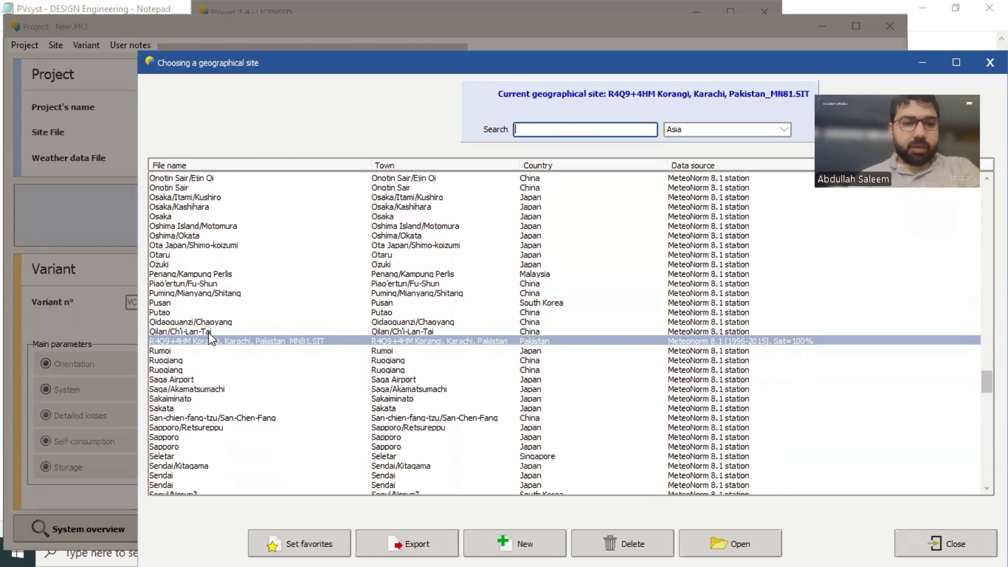
scroll(211, 334, down, 2)
scroll(211, 334, down, 10)
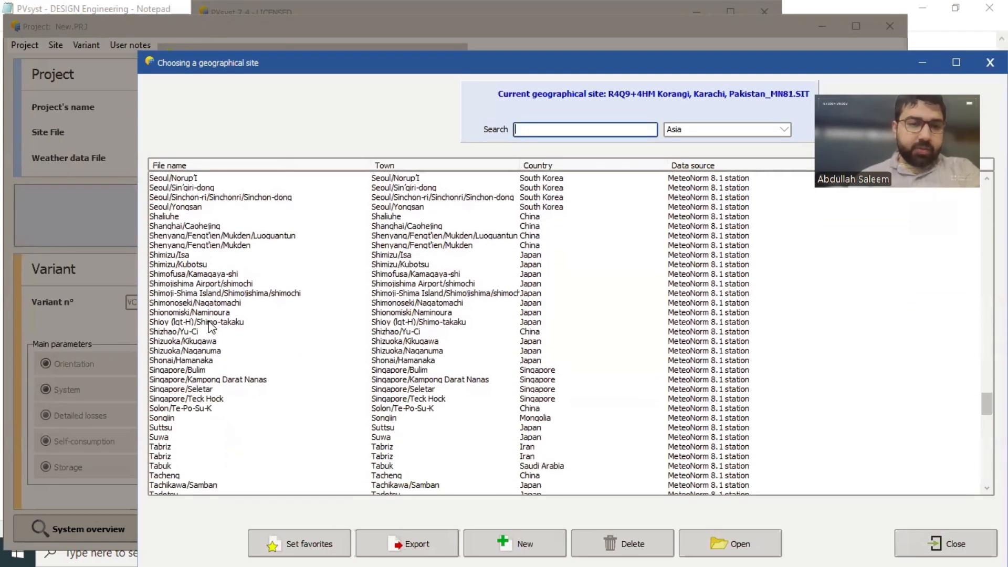
scroll(209, 322, down, 7)
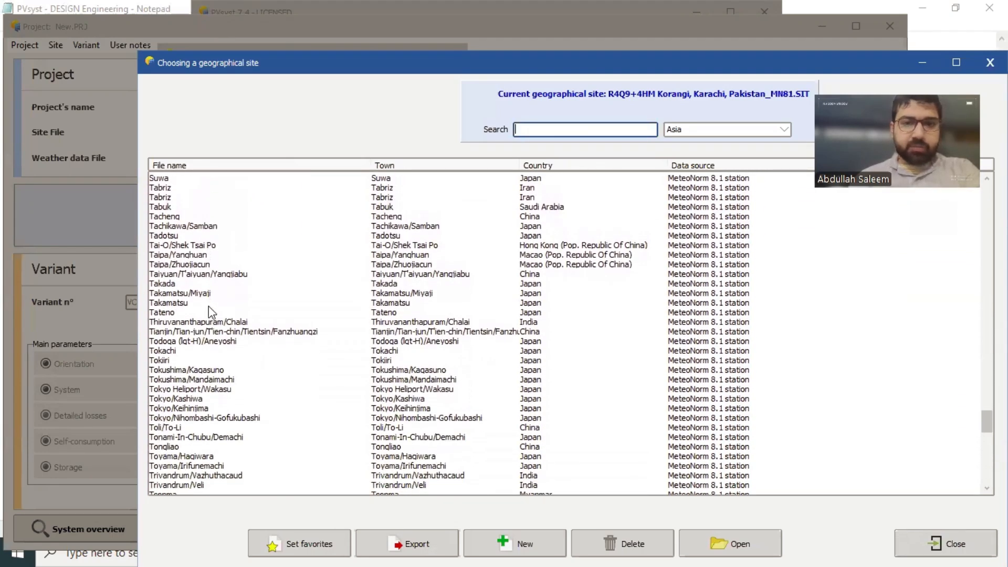
drag(288, 52, 213, 1)
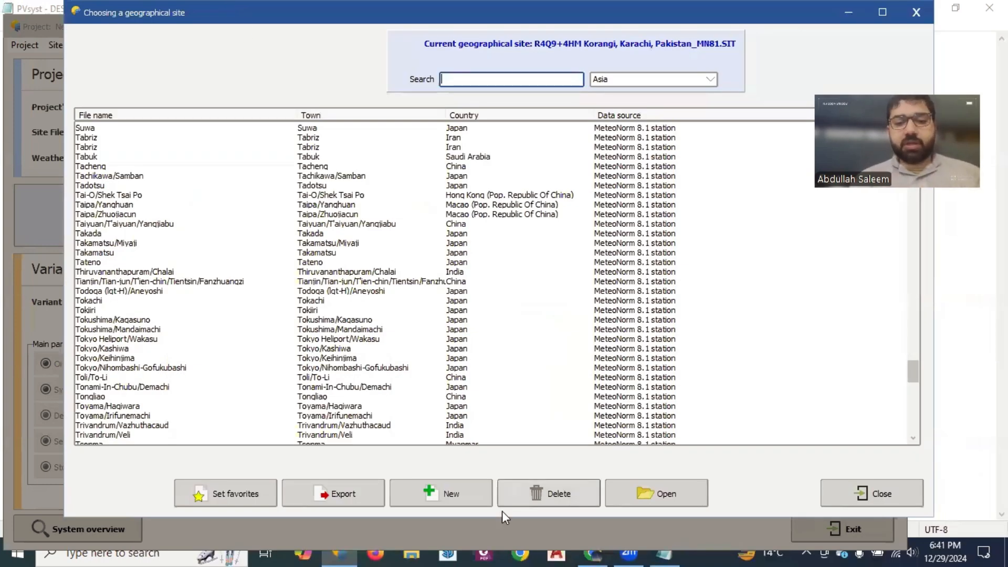
- Switch to Google Chrome, choose a browser profile and open Google Maps through a web search
click(529, 551)
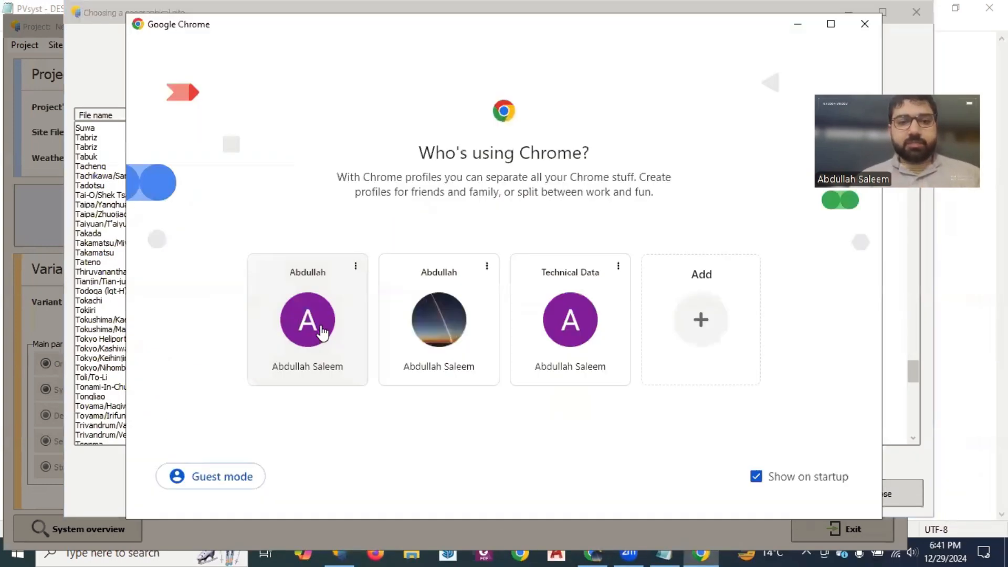
click(320, 329)
click(351, 45)
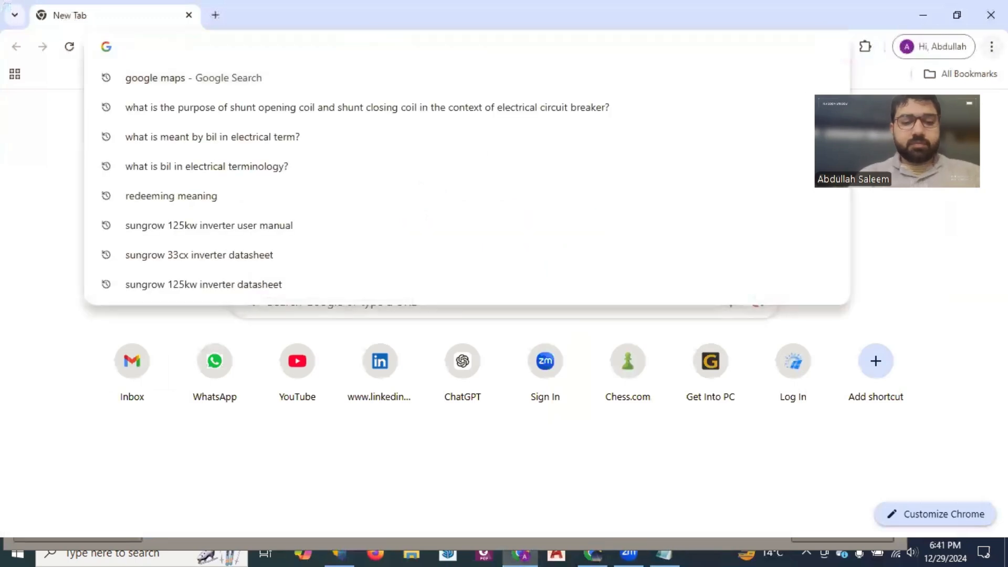
text(Google Maps)
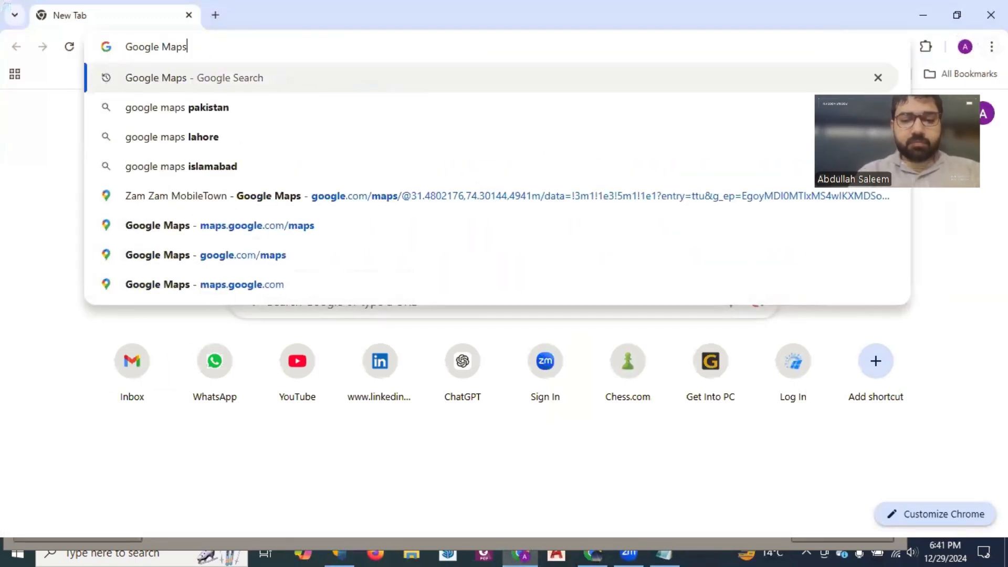
key(Return)
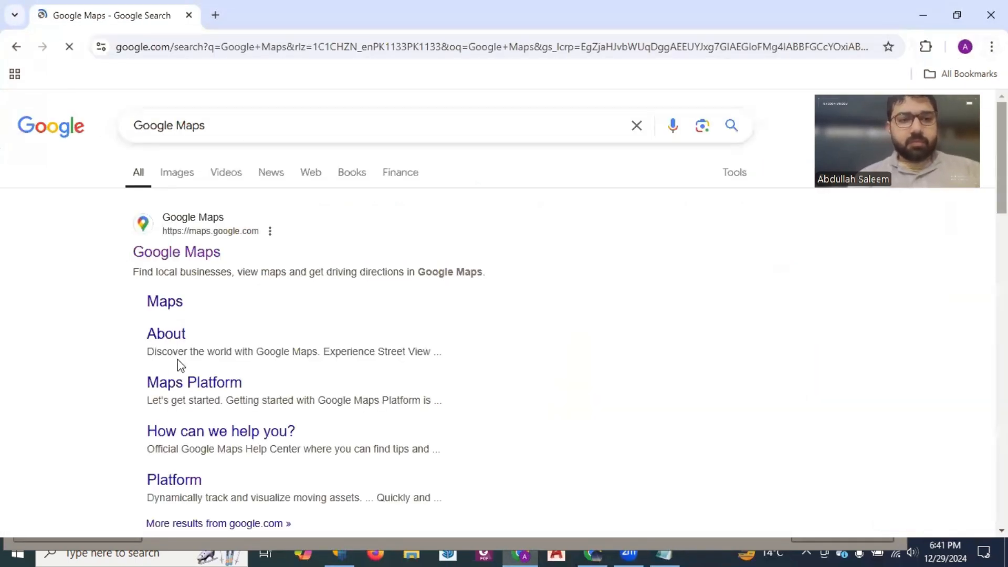
click(204, 224)
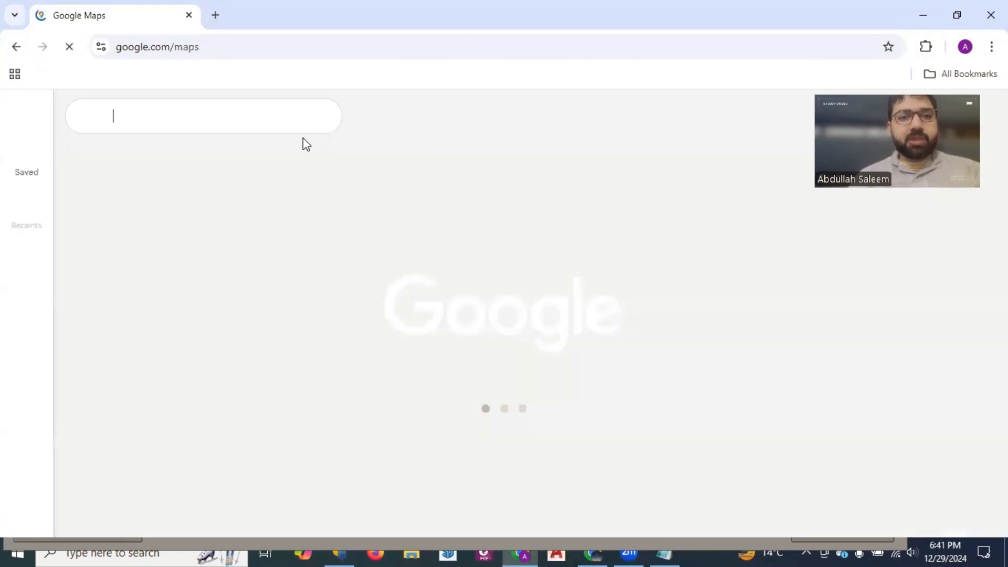
- Search the map for UET and select the University of Engineering and Technology (UET), Lahore
text(UET)
key(Return)
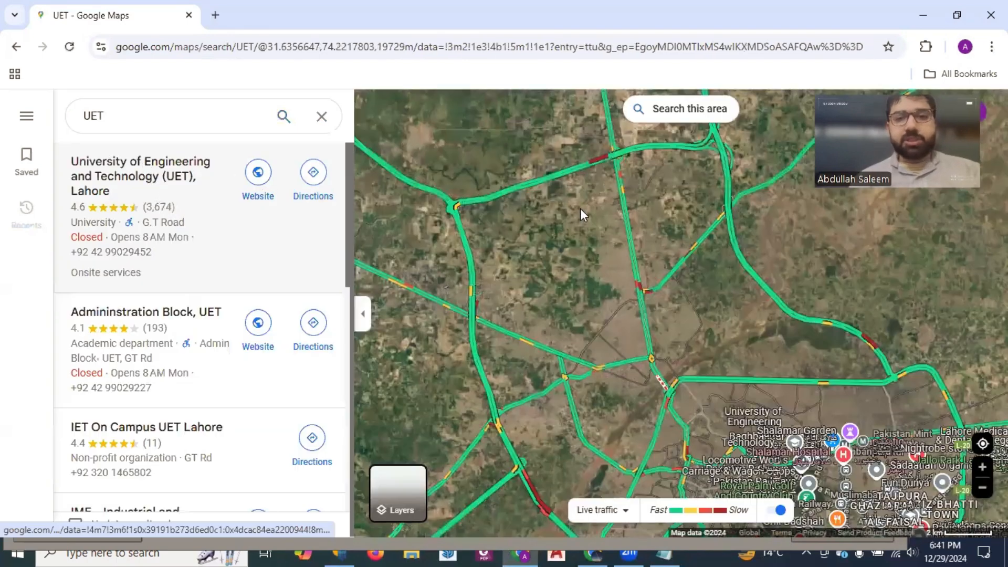
click(764, 412)
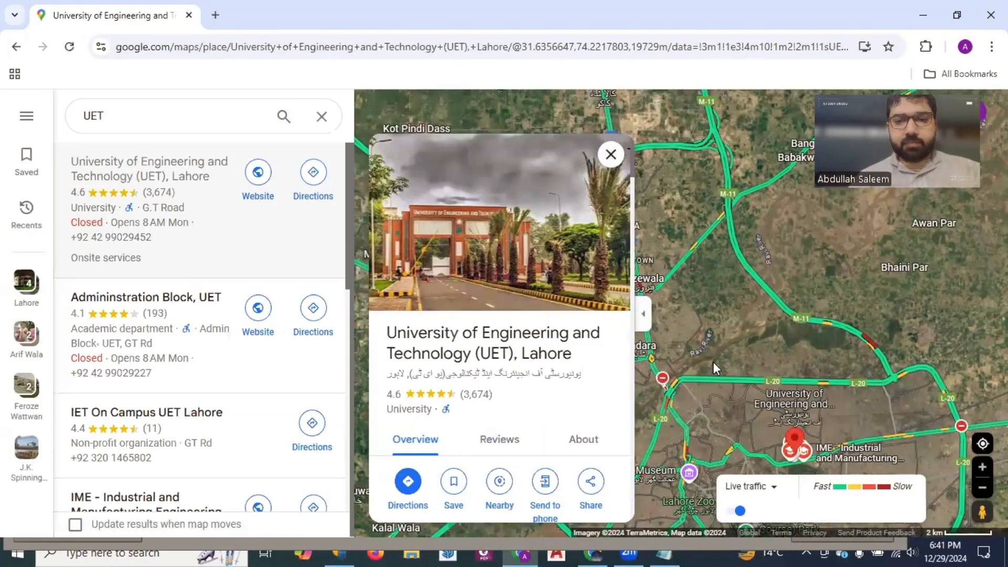
- Close the university's place card, find the Admin Block at UET on the satellite map and copy the coordinates of its roof
scroll(712, 364, up, 3)
click(605, 153)
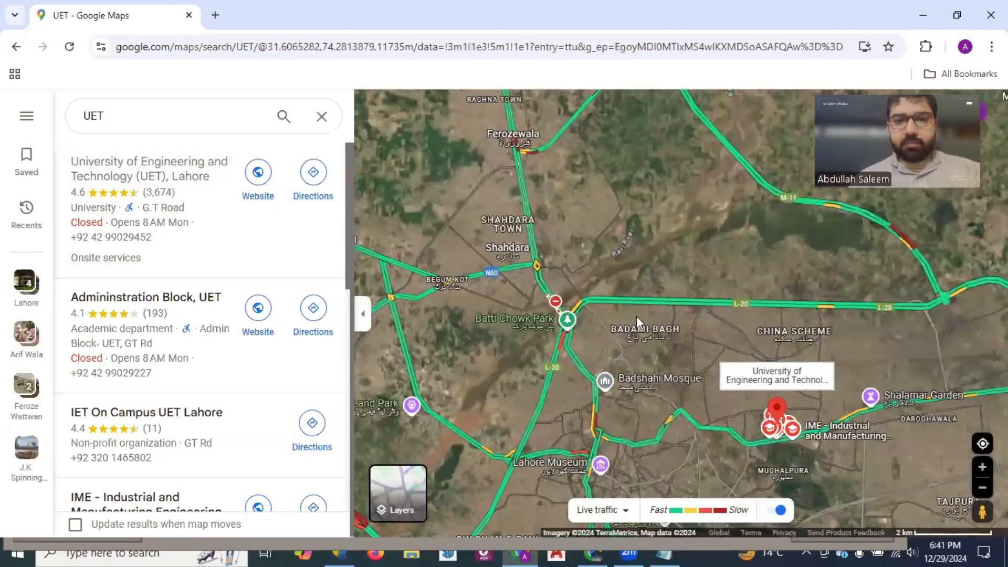
scroll(613, 325, up, 5)
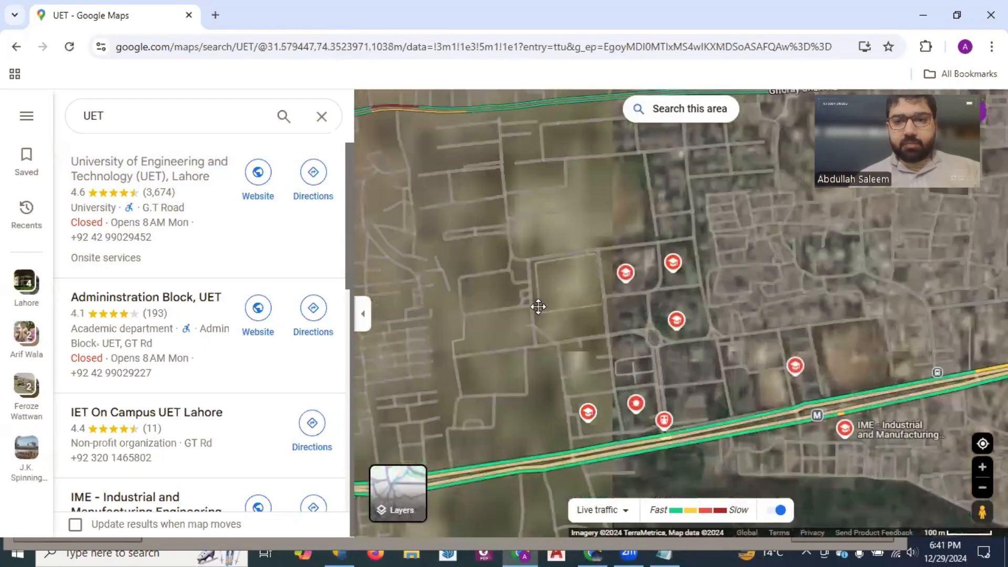
drag(538, 307, 541, 220)
scroll(520, 274, up, 1)
scroll(524, 288, down, 1)
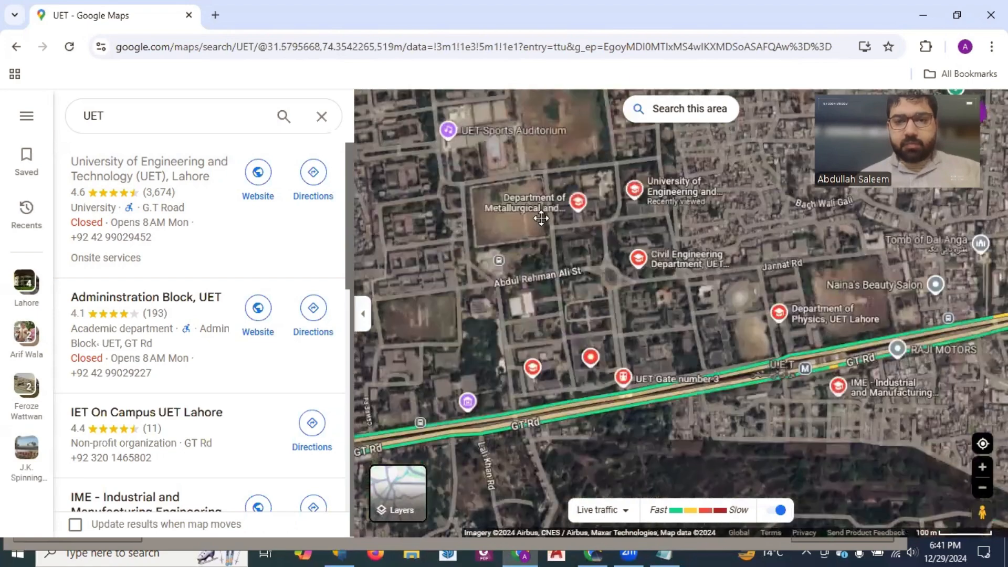
scroll(540, 305, down, 1)
drag(547, 336, 579, 337)
scroll(539, 300, up, 4)
scroll(541, 297, down, 1)
scroll(569, 234, up, 3)
drag(573, 256, 608, 298)
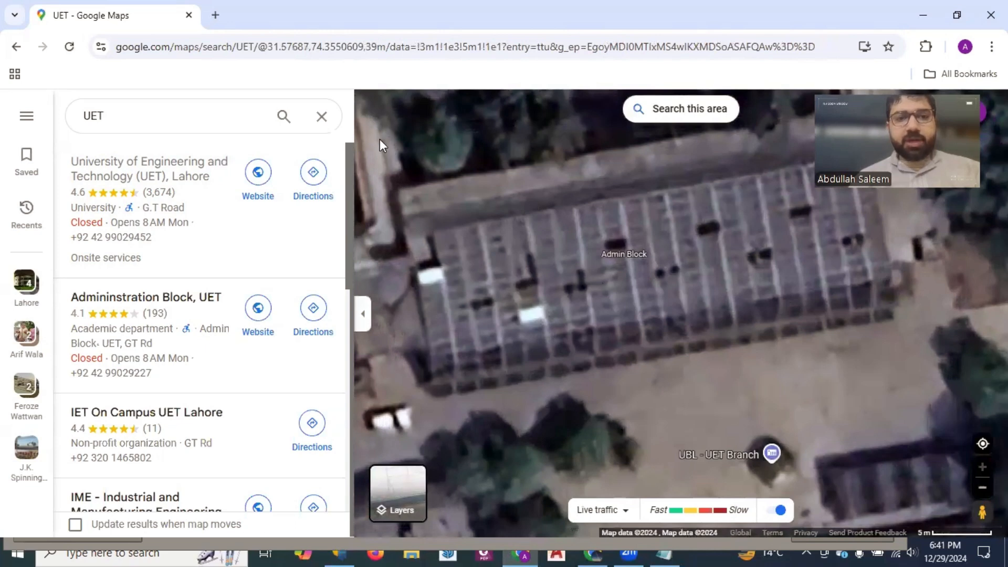
click(363, 313)
right_click(574, 257)
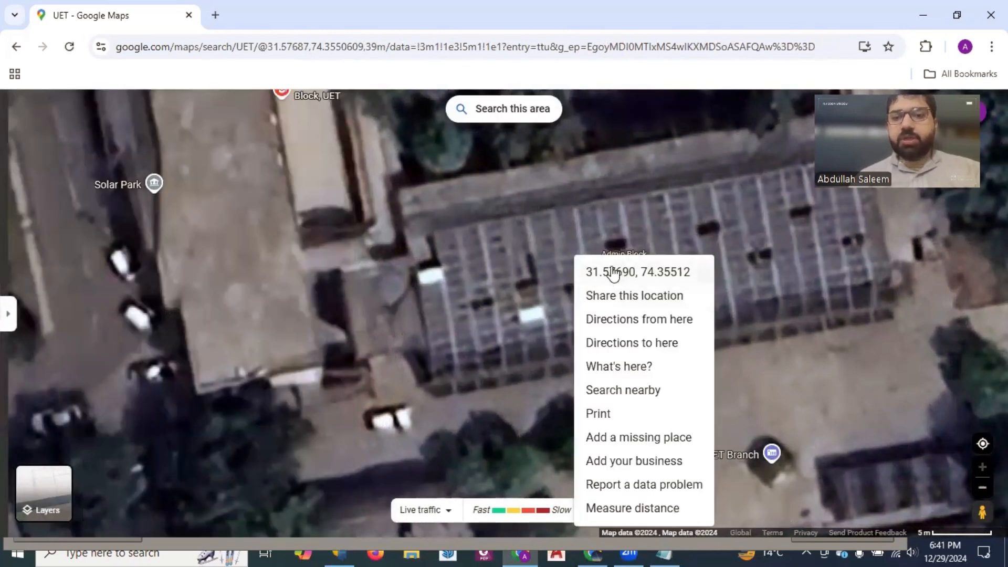
click(613, 274)
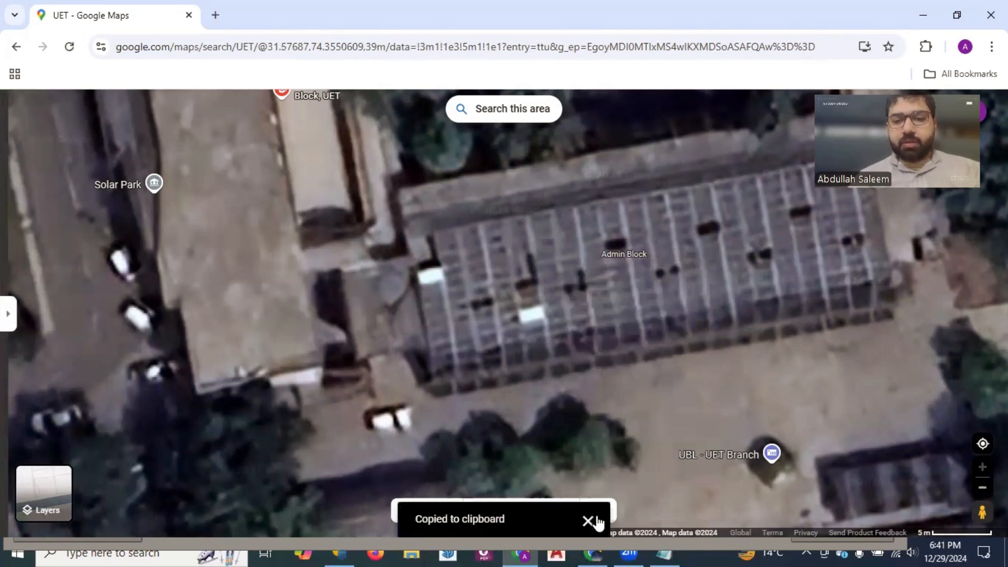
- Switch back to PVsyst, reopen the geographical sites, start a new site and search its interactive map for the copied coordinates
click(342, 548)
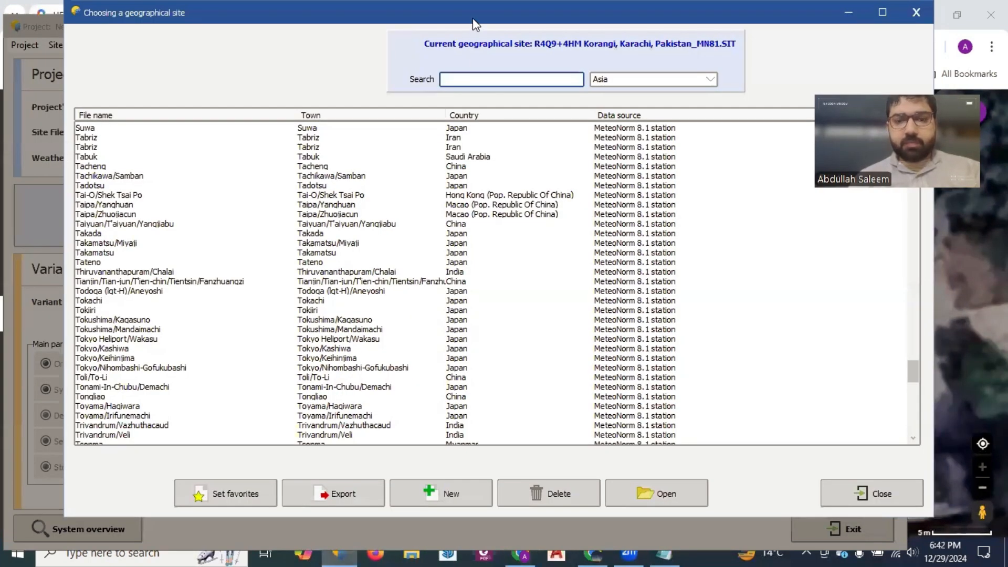
drag(472, 18, 461, 18)
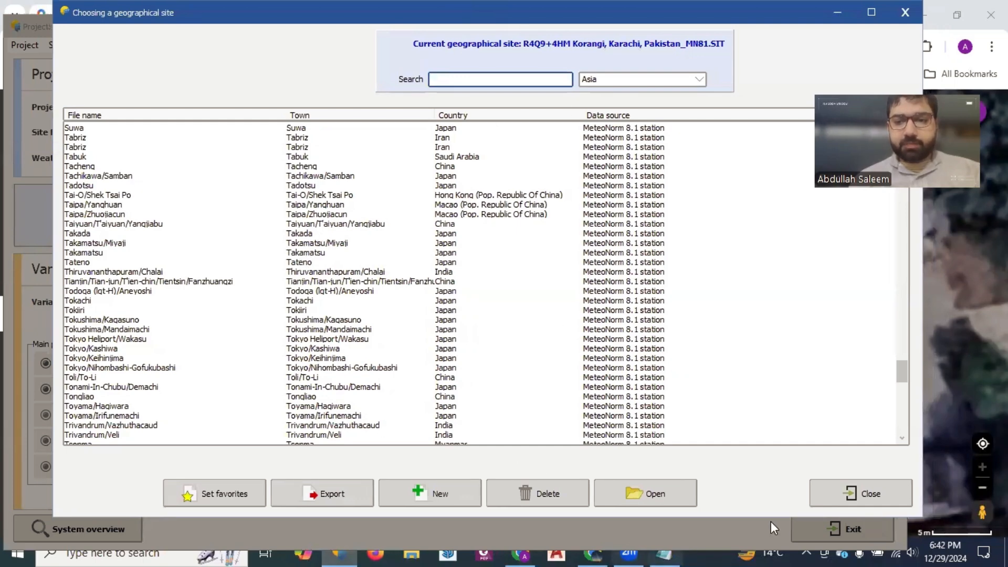
click(812, 504)
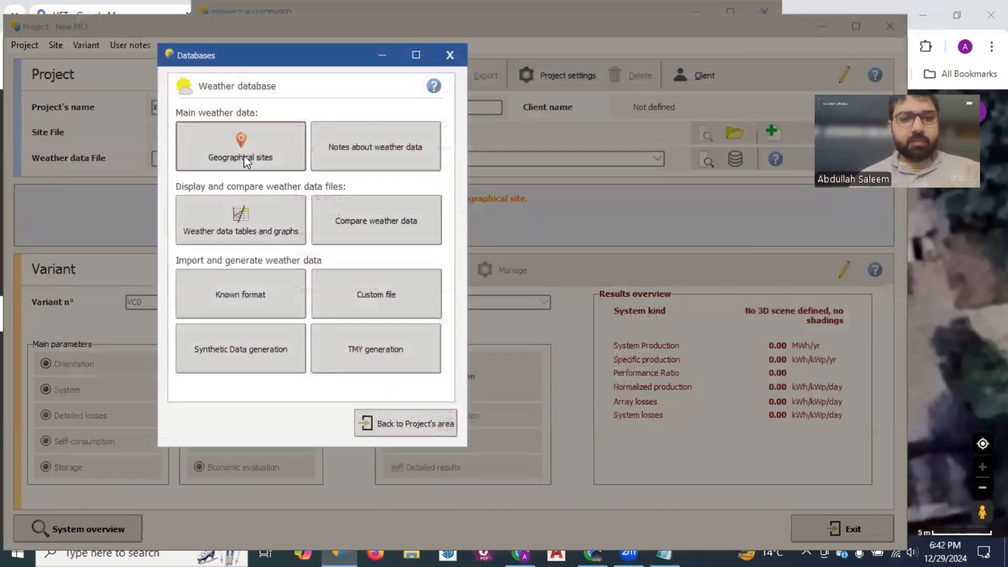
click(248, 161)
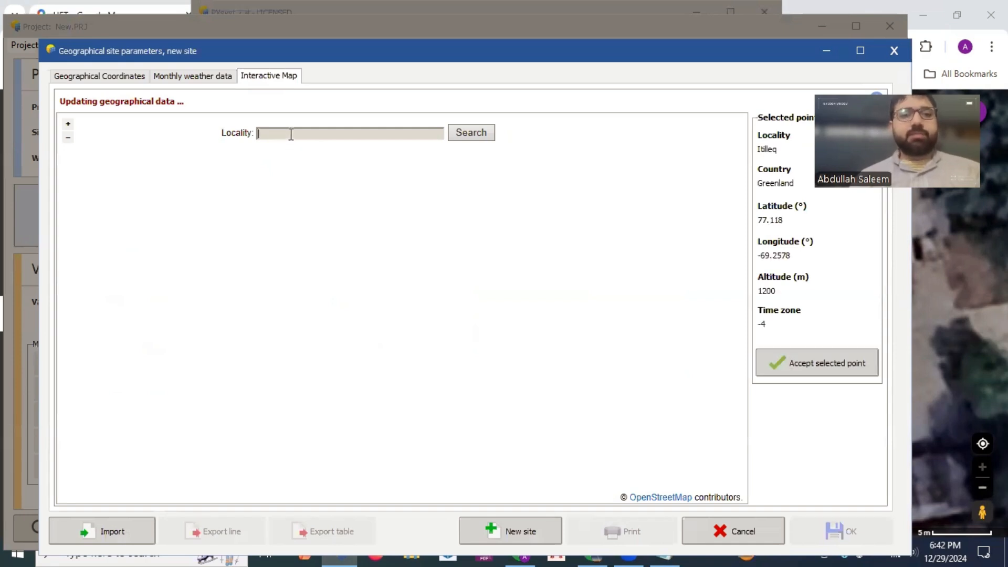
key(ctrl+v)
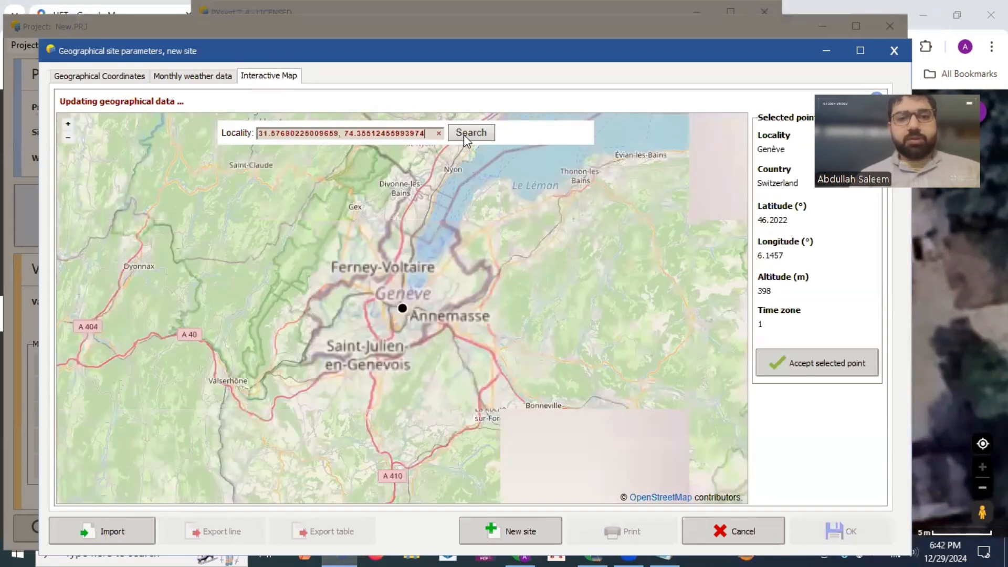
click(465, 136)
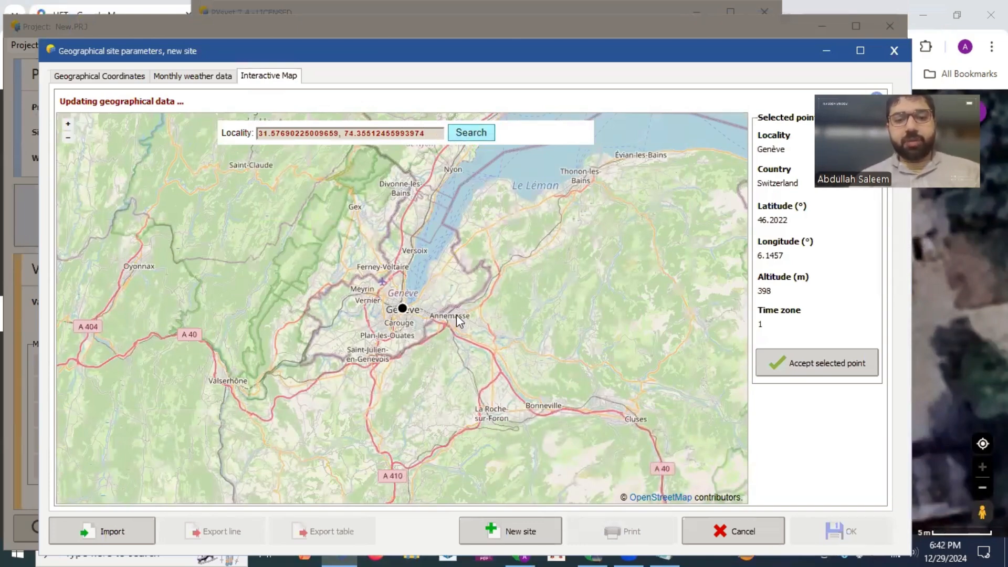
- Accept the found map point as the site's location and retrieve the site's data from its coordinates
click(838, 375)
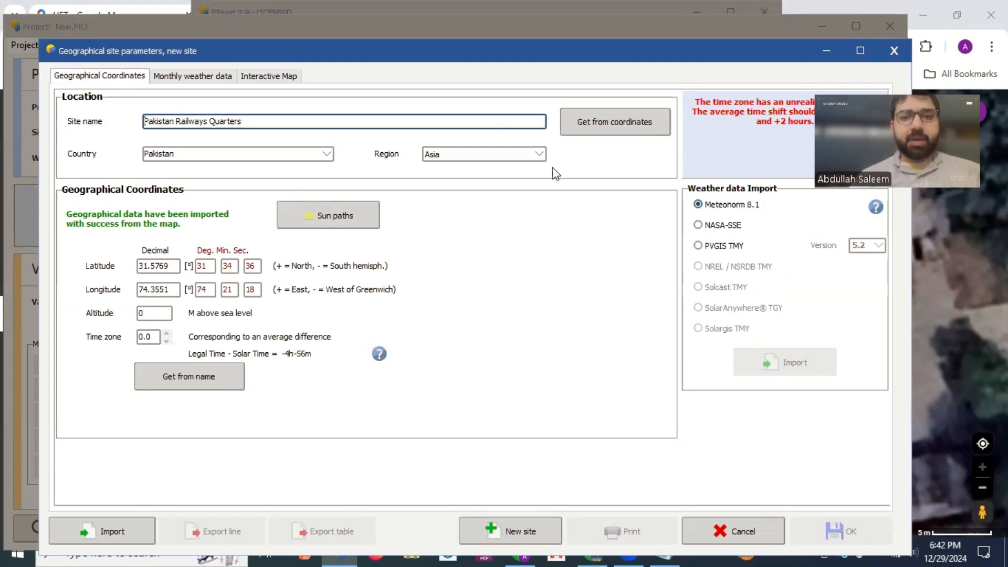
click(590, 130)
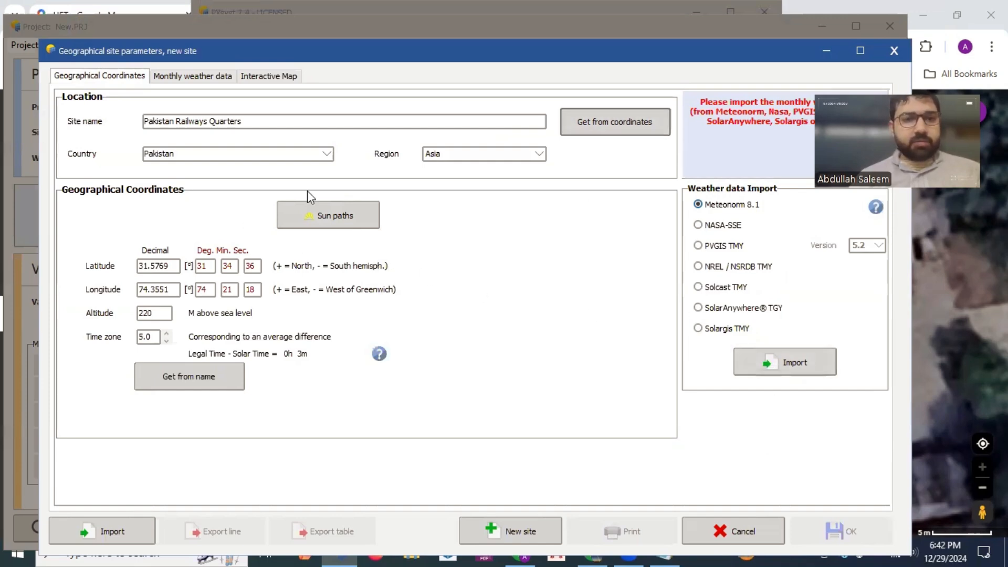
click(344, 211)
click(515, 67)
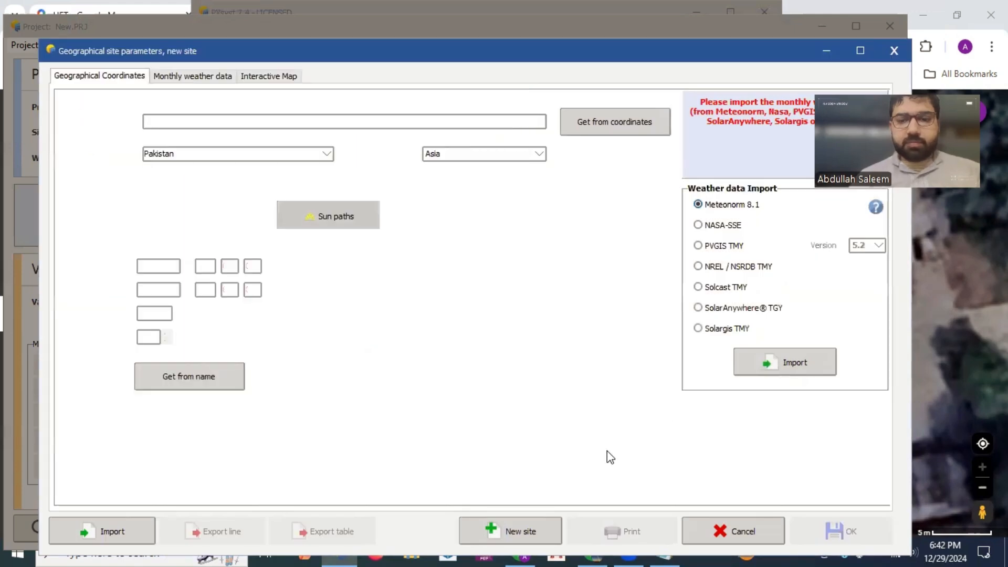
drag(487, 61, 454, 22)
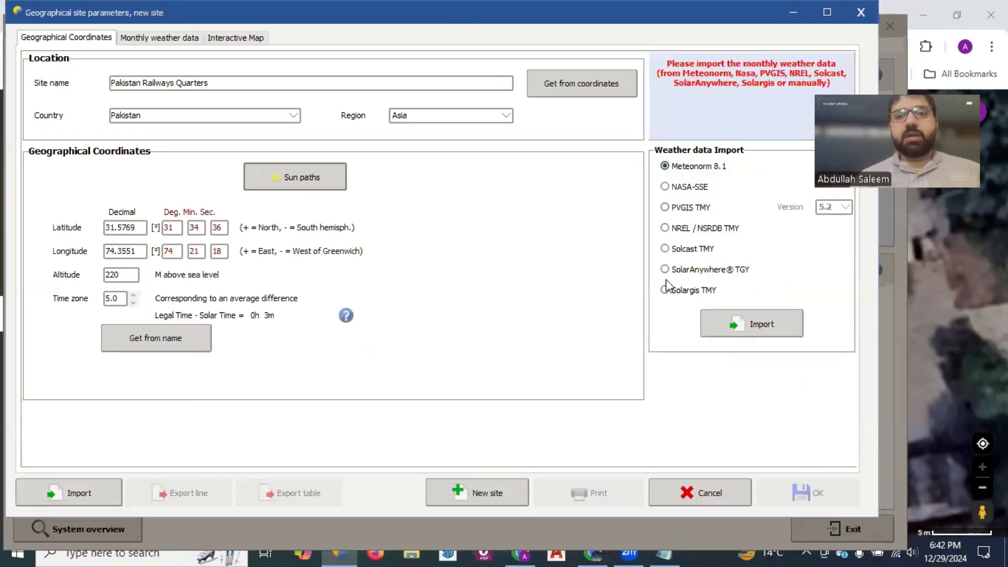
- Return to the interactive map, accept the selected point again and close the new site without saving it
click(235, 39)
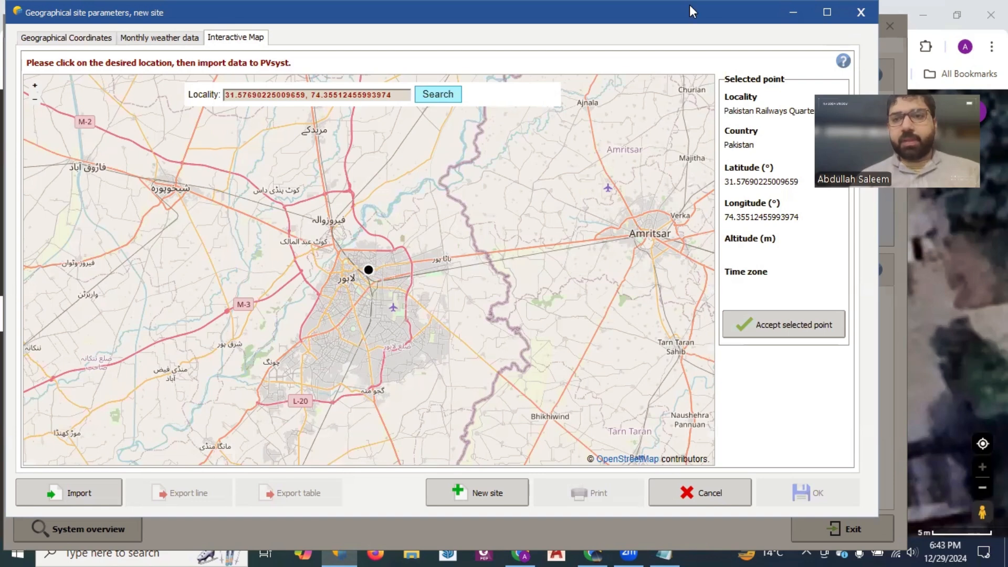
drag(698, 11, 618, 18)
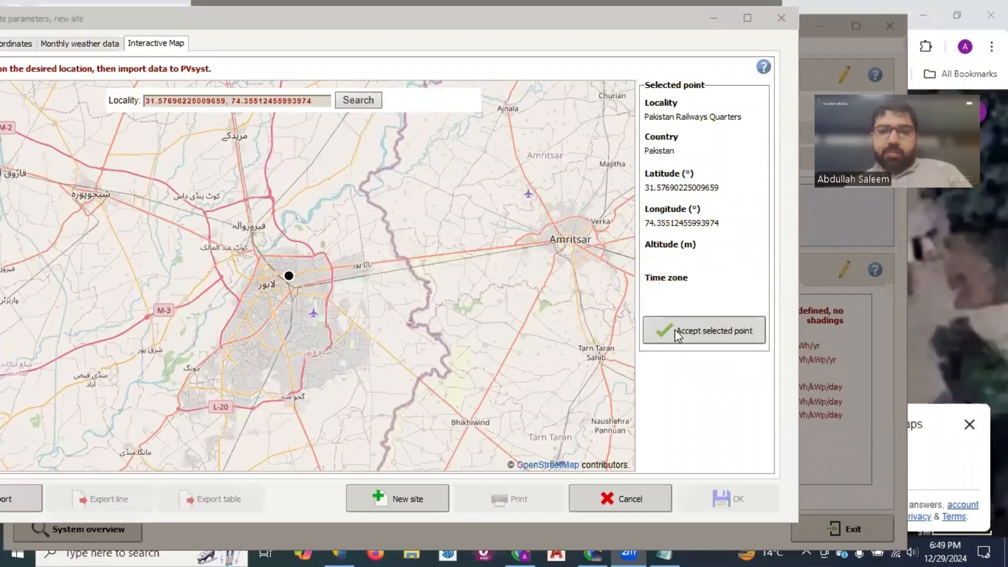
click(715, 342)
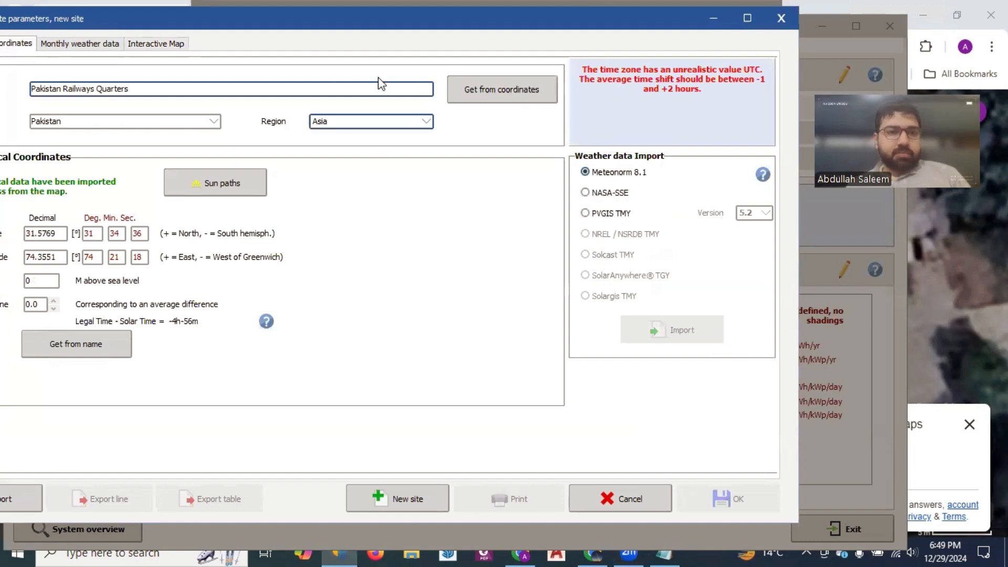
drag(412, 32, 510, 77)
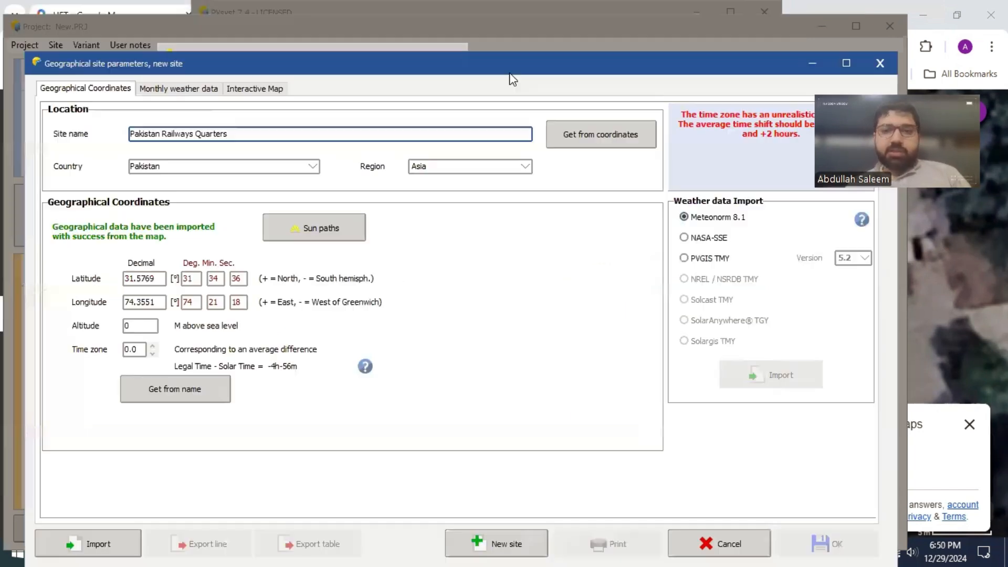
drag(570, 68, 566, 45)
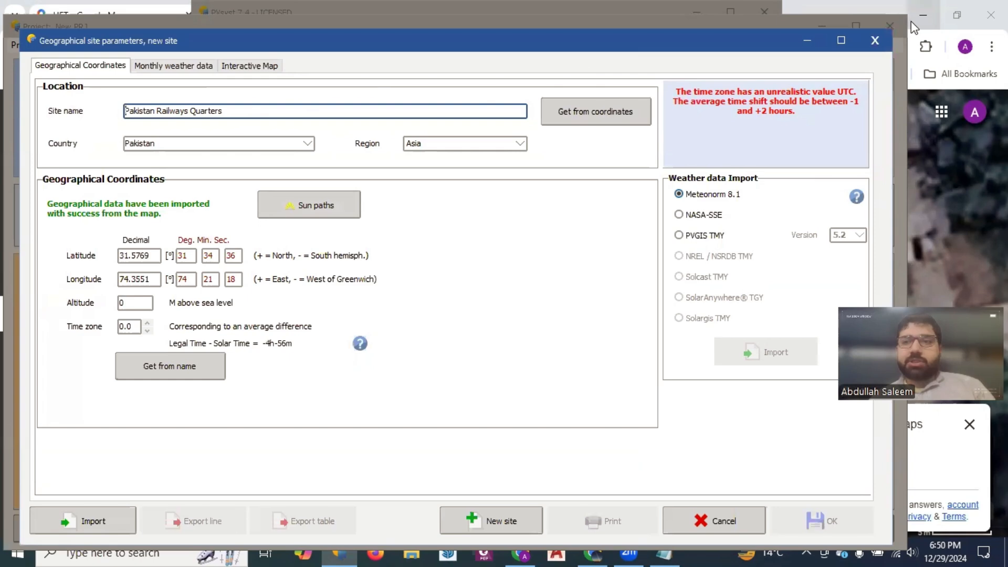
click(875, 39)
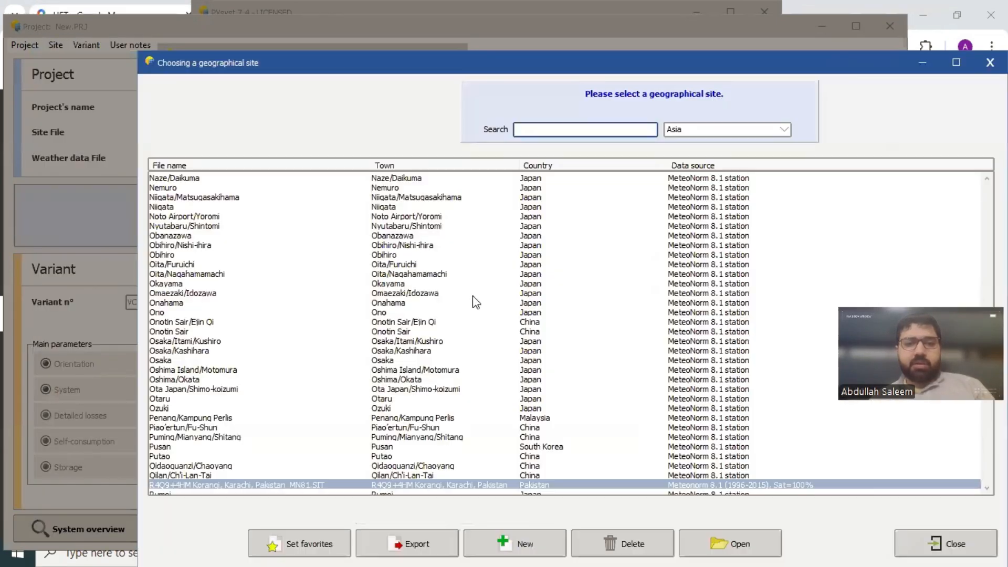
- Switch to Google Chrome and copy the coordinates of the Admin Block roof again
drag(543, 73, 479, 28)
scroll(484, 263, down, 1)
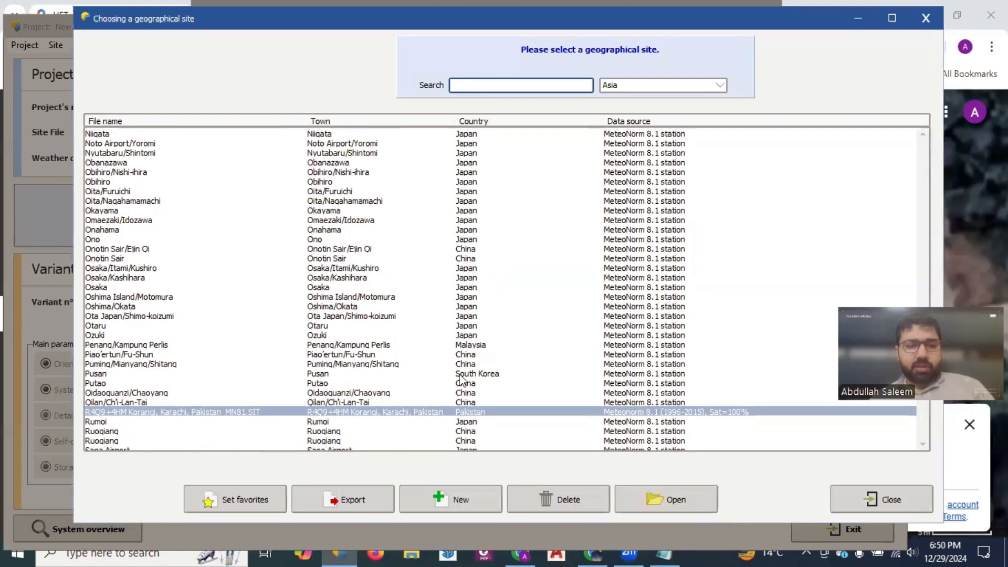
click(525, 550)
right_click(593, 271)
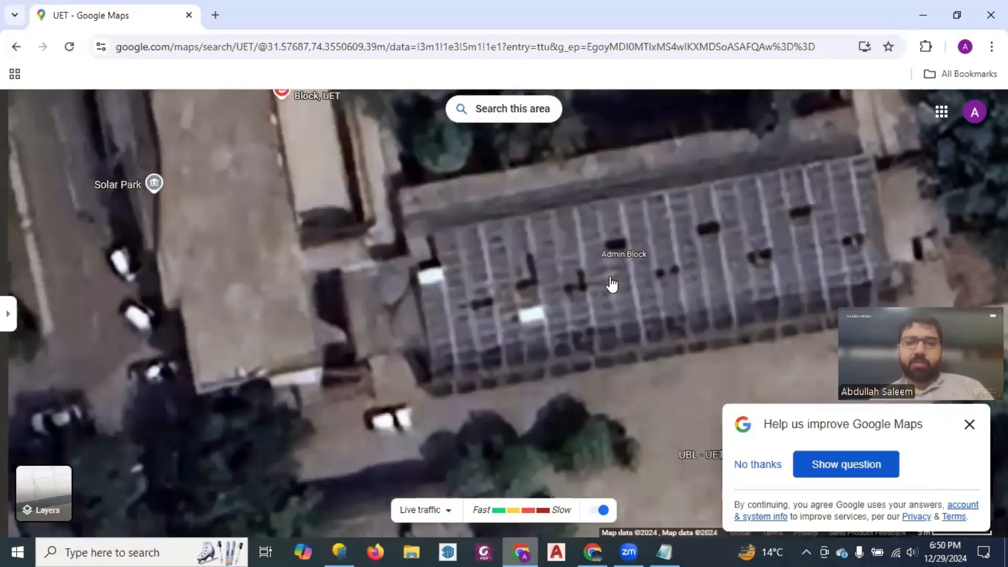
click(610, 278)
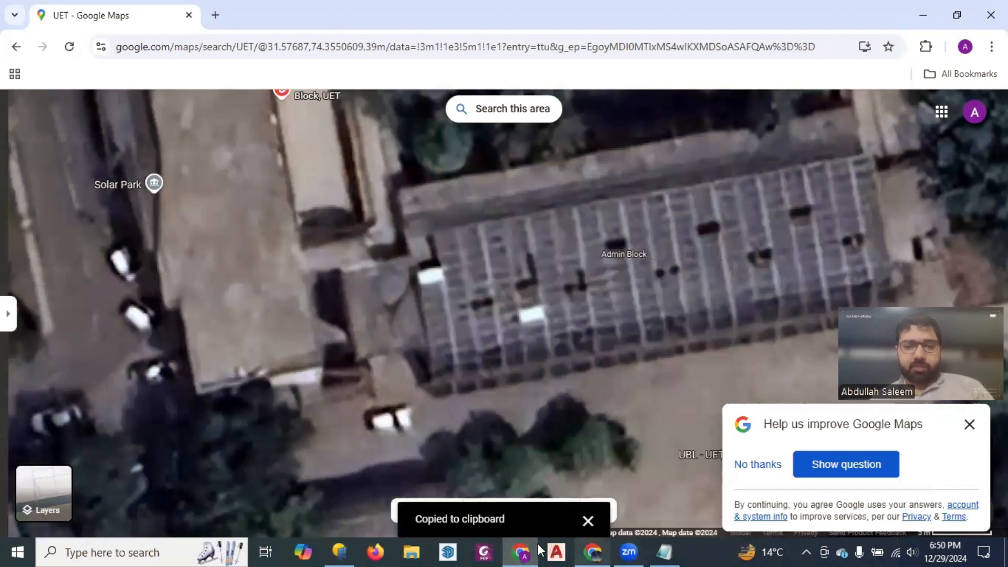
- In PVsyst, start a new geographical site and search its interactive map for 31.57690510644156, 74.35514132374546
mouse_move(583, 549)
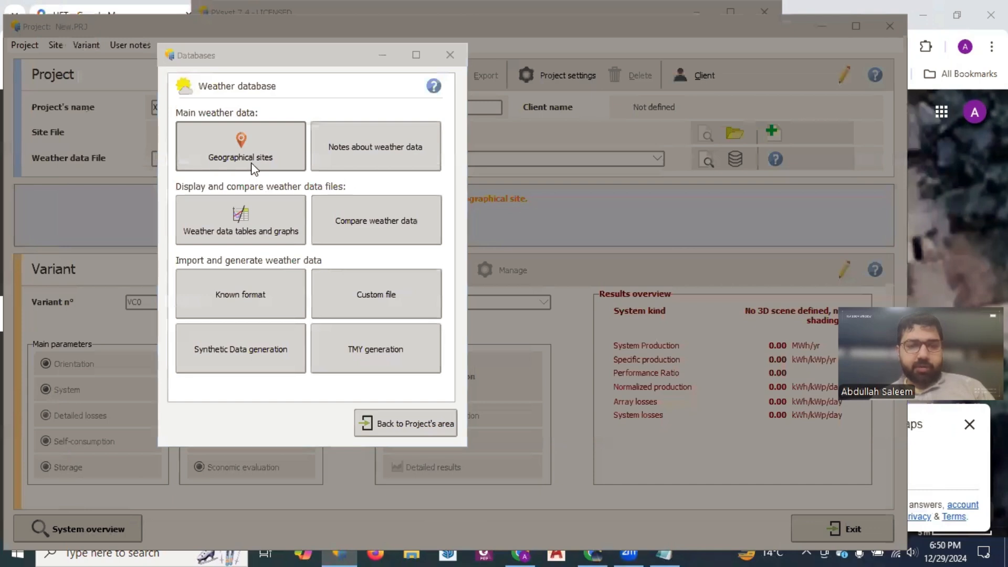
click(254, 167)
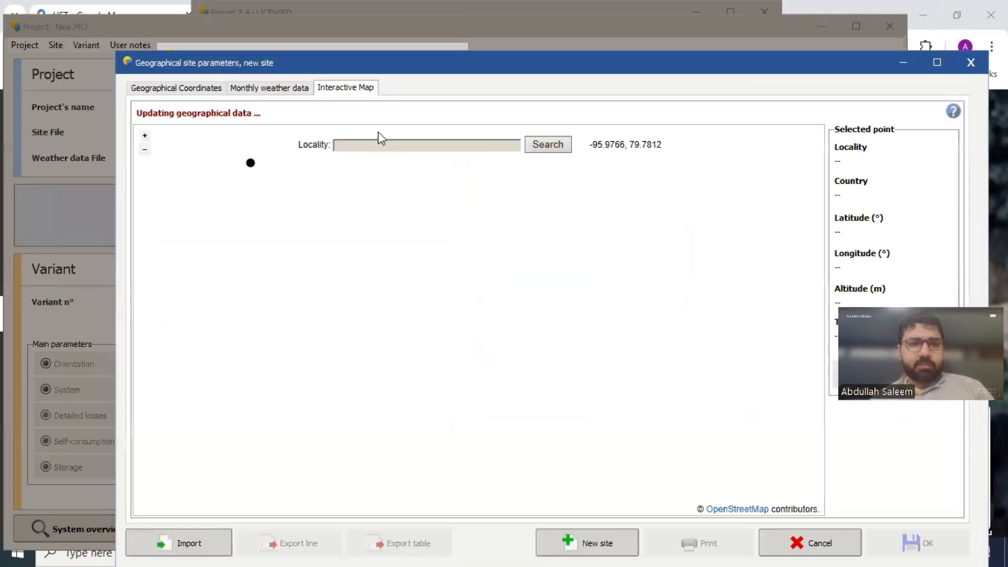
click(376, 142)
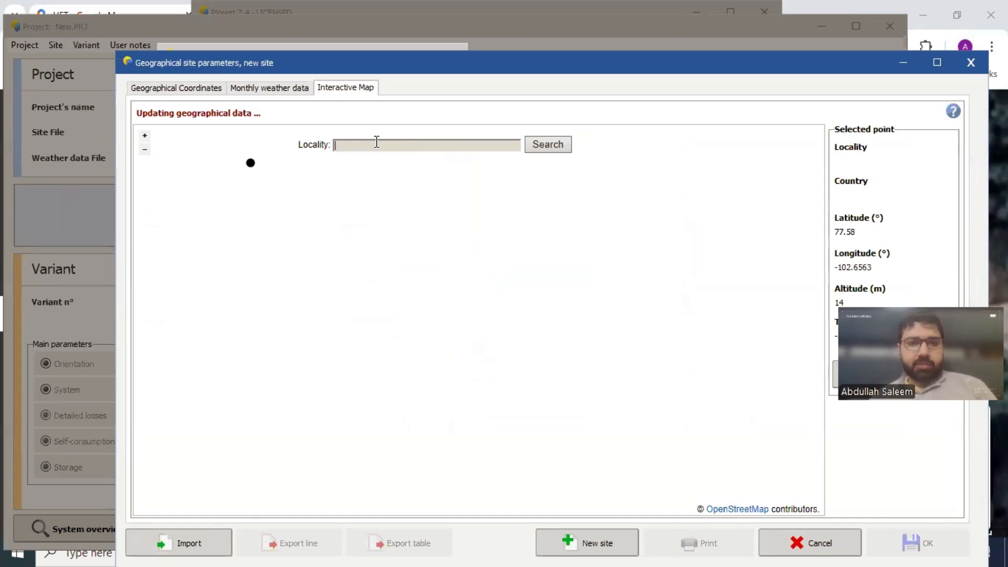
key(ctrl+v)
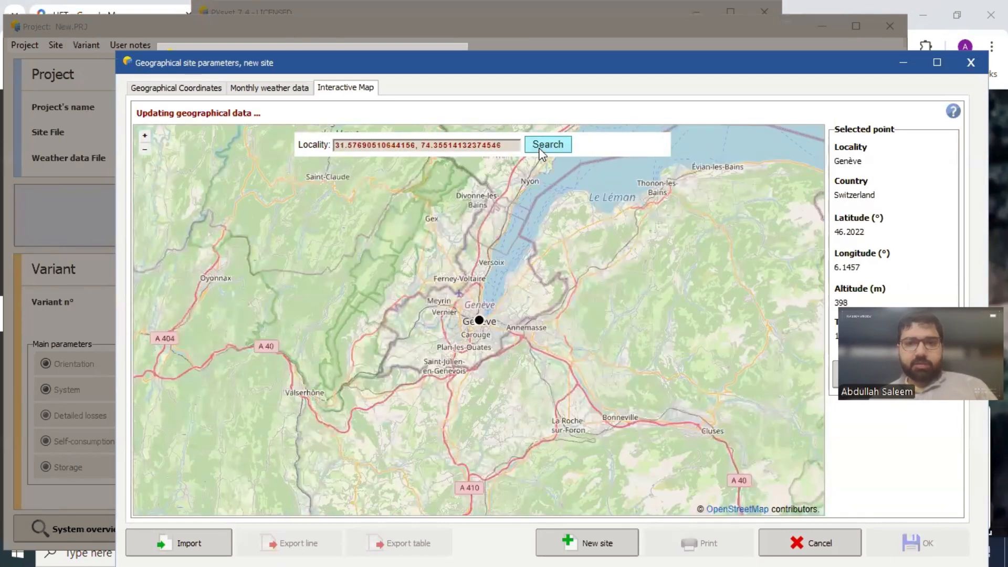
click(538, 147)
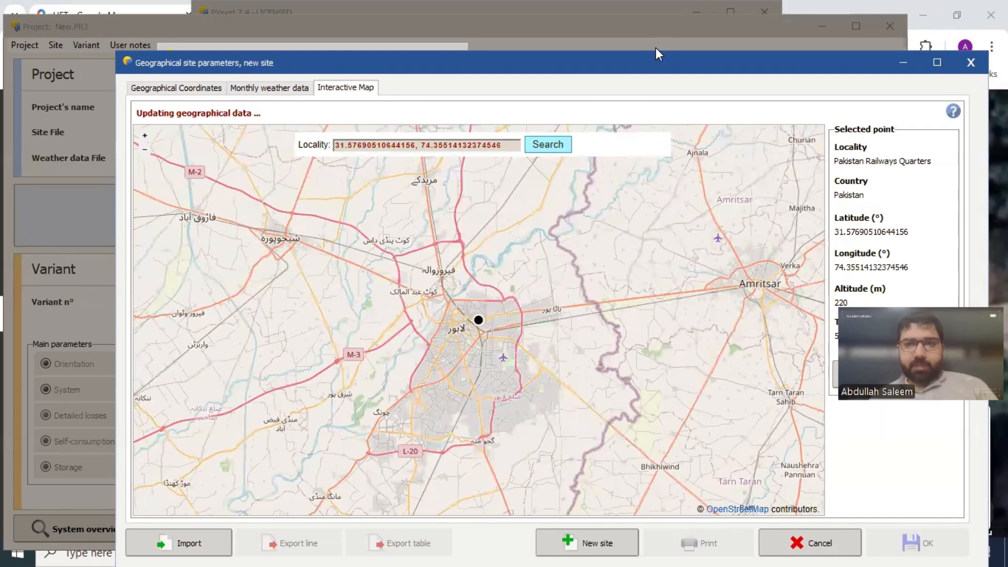
drag(655, 63, 544, 35)
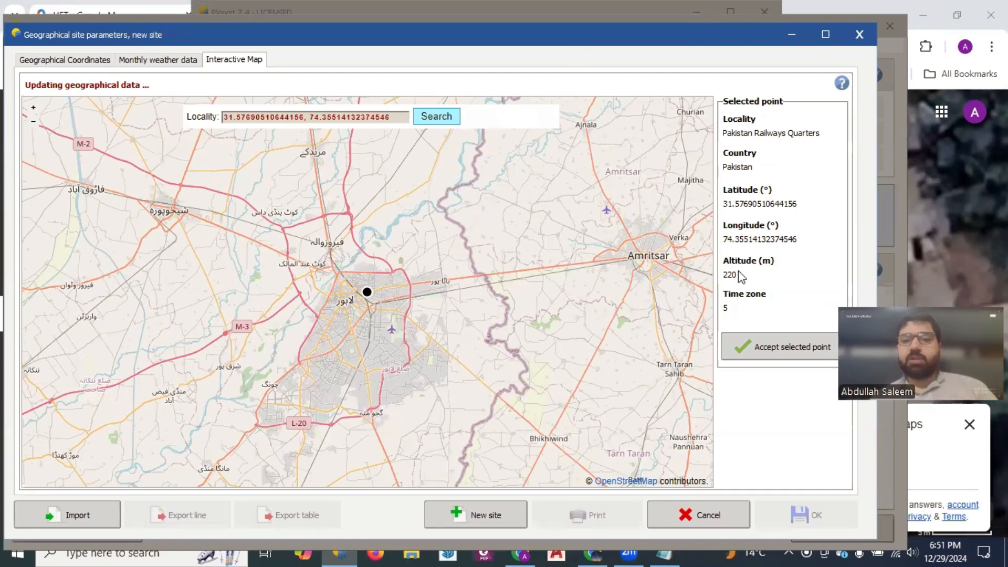
- Accept the found point as the site's location and import its monthly weather data from Meteonorm 8.1
click(769, 353)
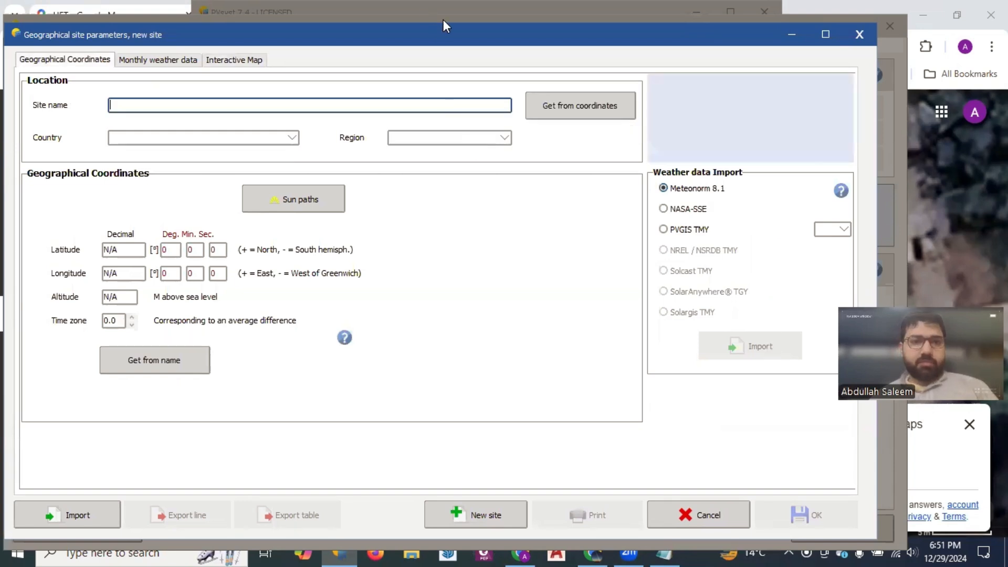
drag(449, 14, 389, 4)
drag(499, 26, 535, 25)
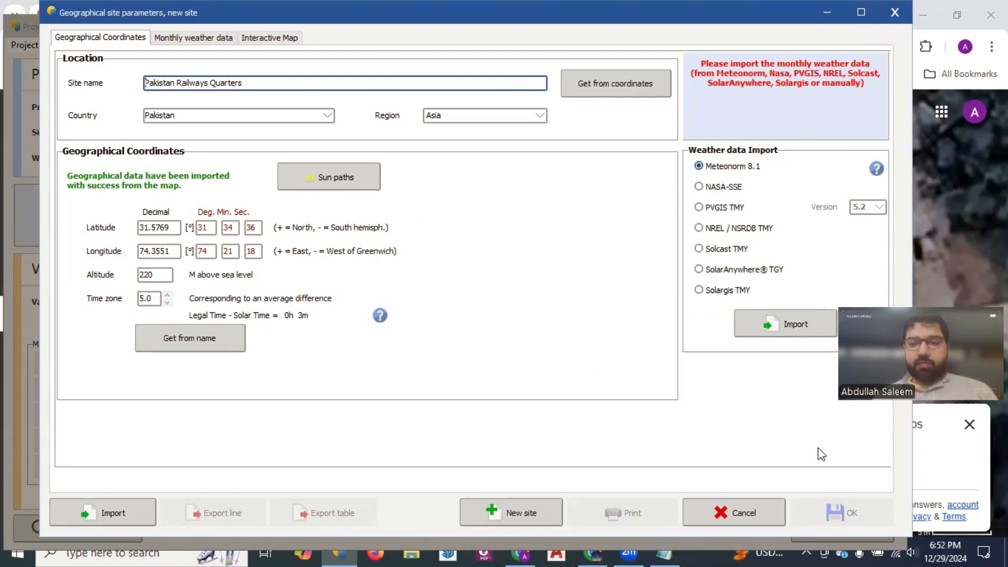
click(758, 328)
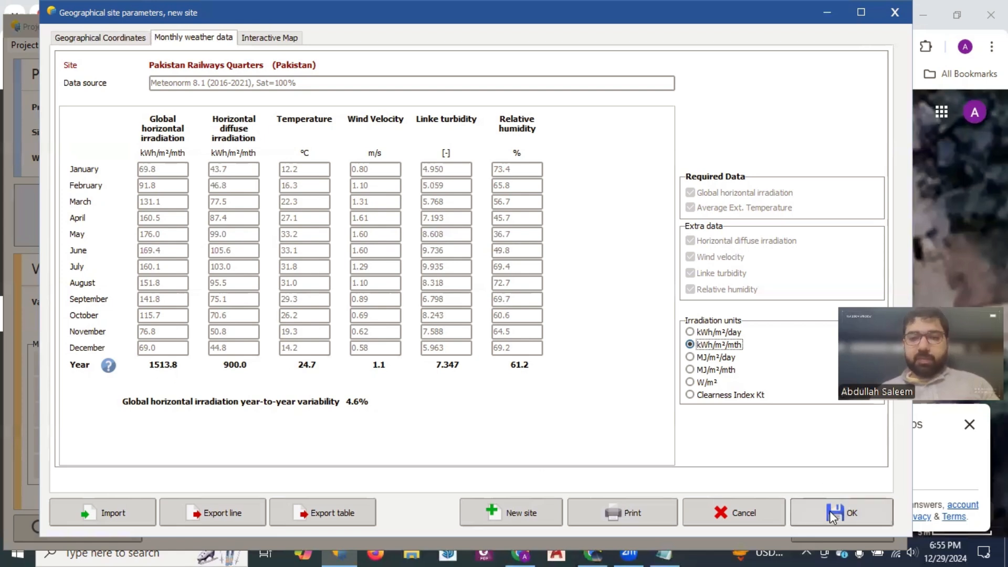
click(120, 35)
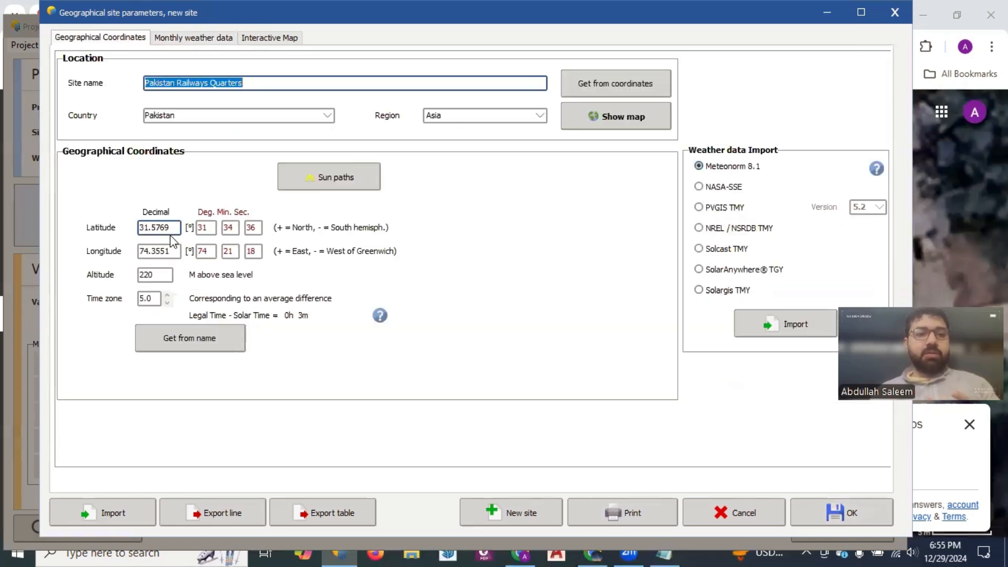
- Check the new site's latitude, longitude and altitude, and save the geographical site file as Pakistan Railways Quarters_MN81
click(141, 229)
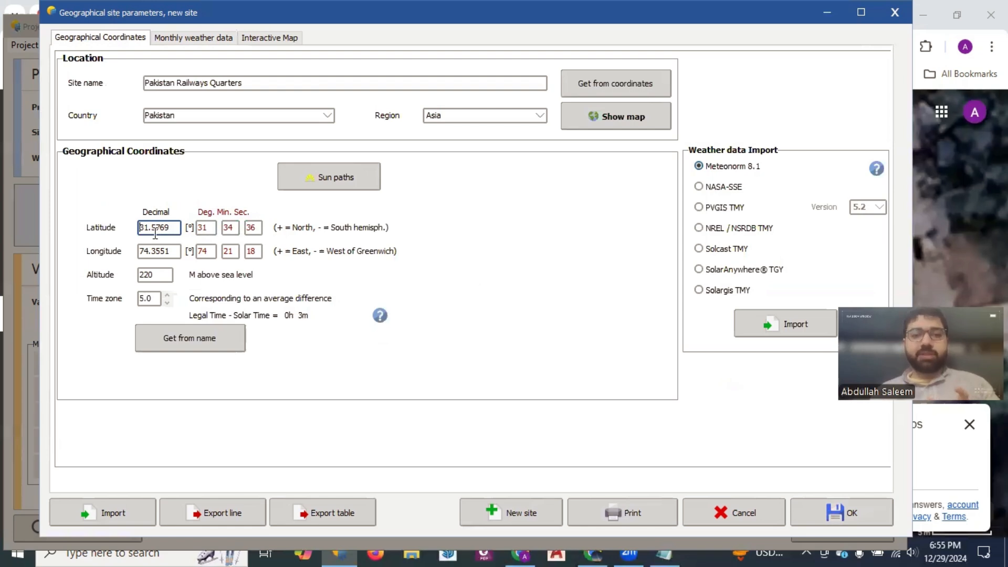
click(145, 255)
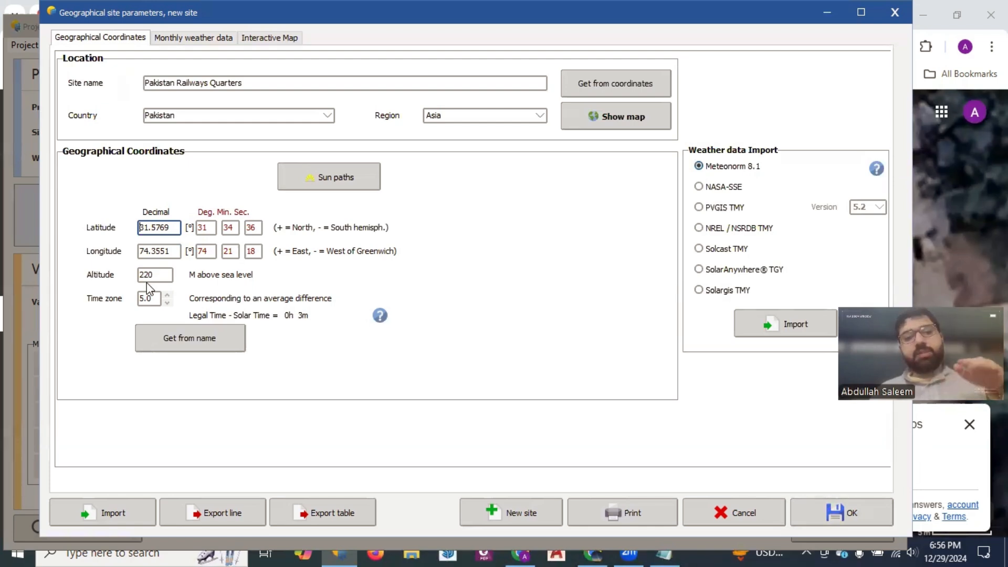
click(156, 292)
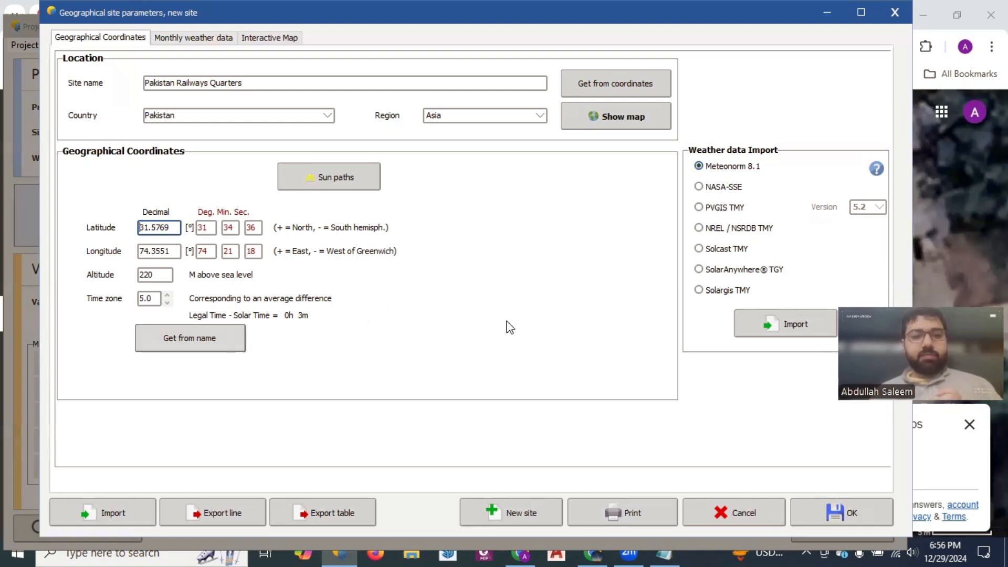
click(842, 504)
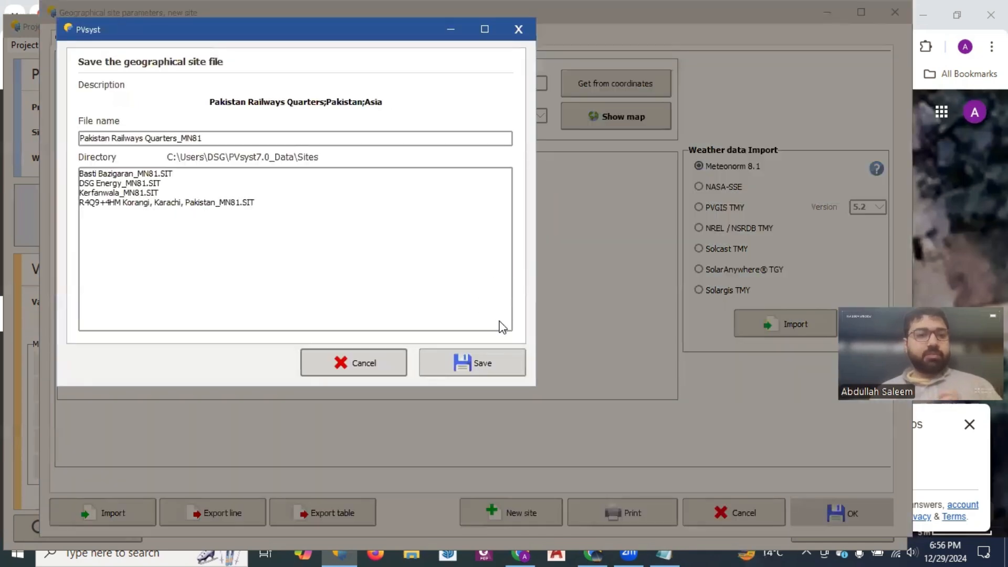
click(478, 362)
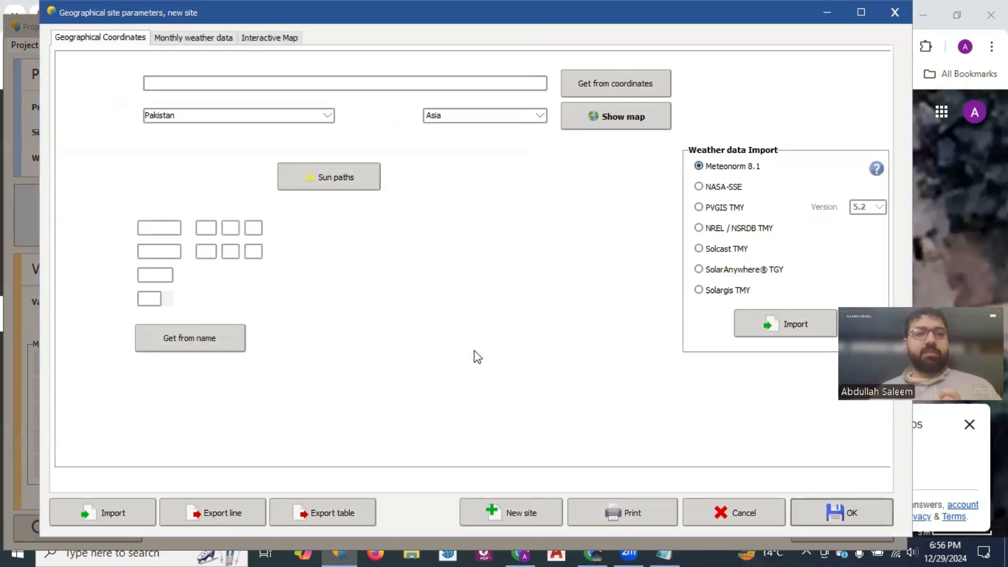
- Save the synthetic weather data as Pakistan Railways Quarters_MN81_SYN and return to the project with the new site chosen
click(589, 326)
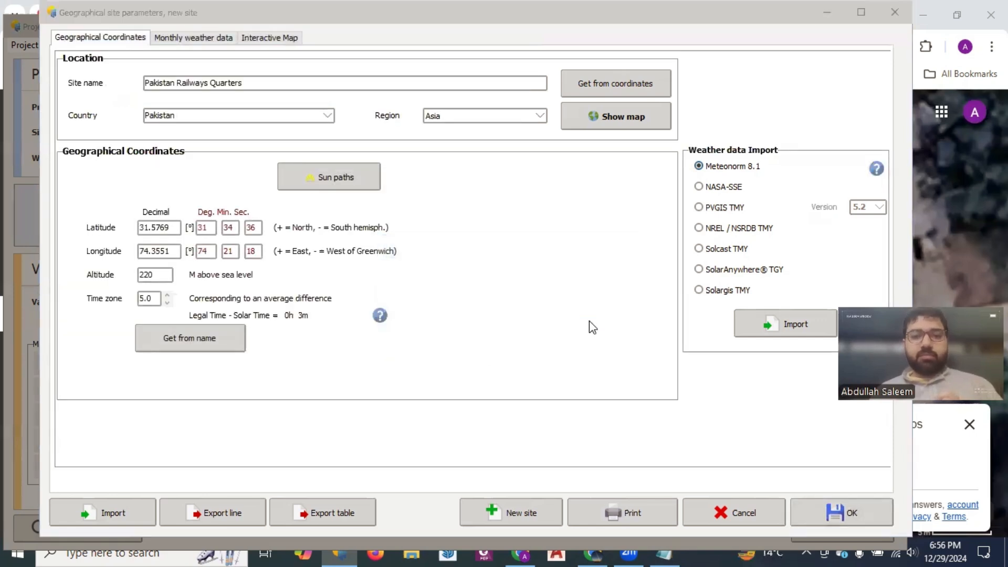
click(557, 332)
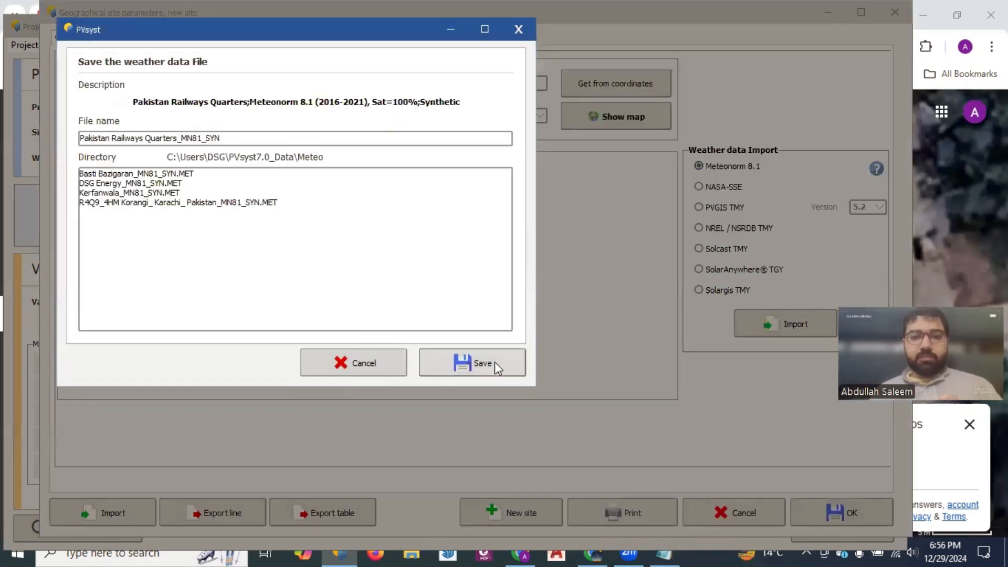
click(496, 359)
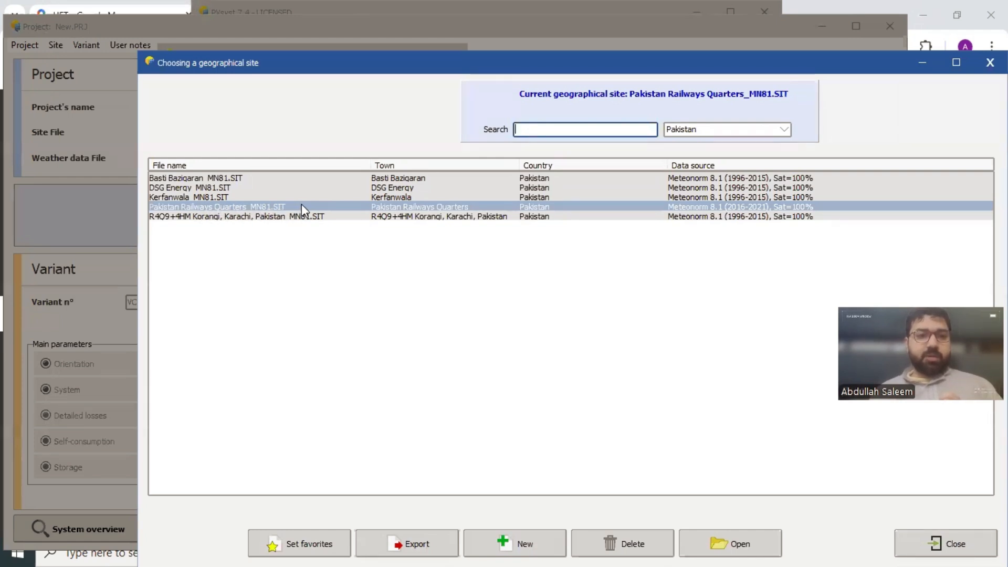
click(939, 544)
click(430, 423)
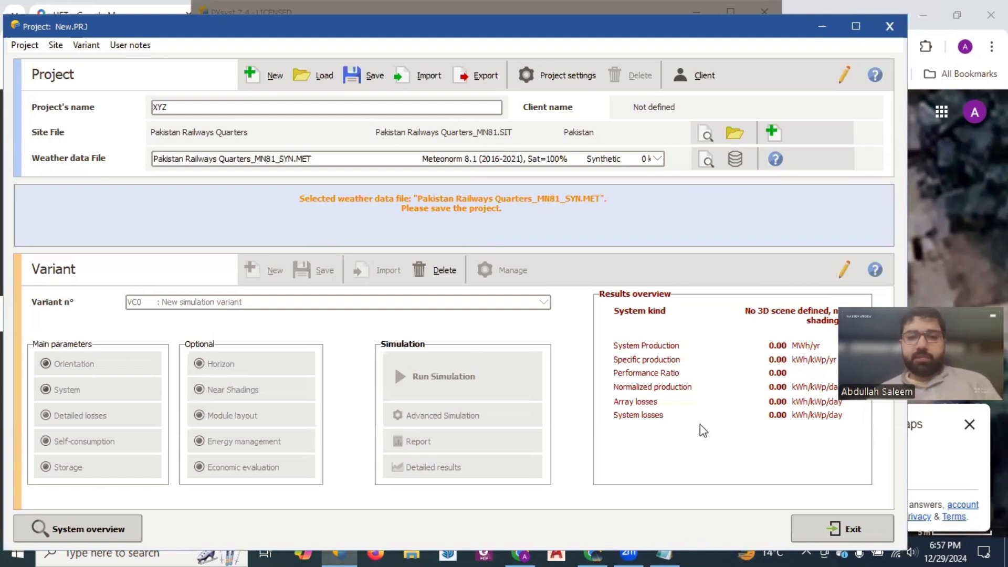
- Examine the project's weather data file, including its site name, graph, table and data quality options, and its geographical site parameters
click(705, 163)
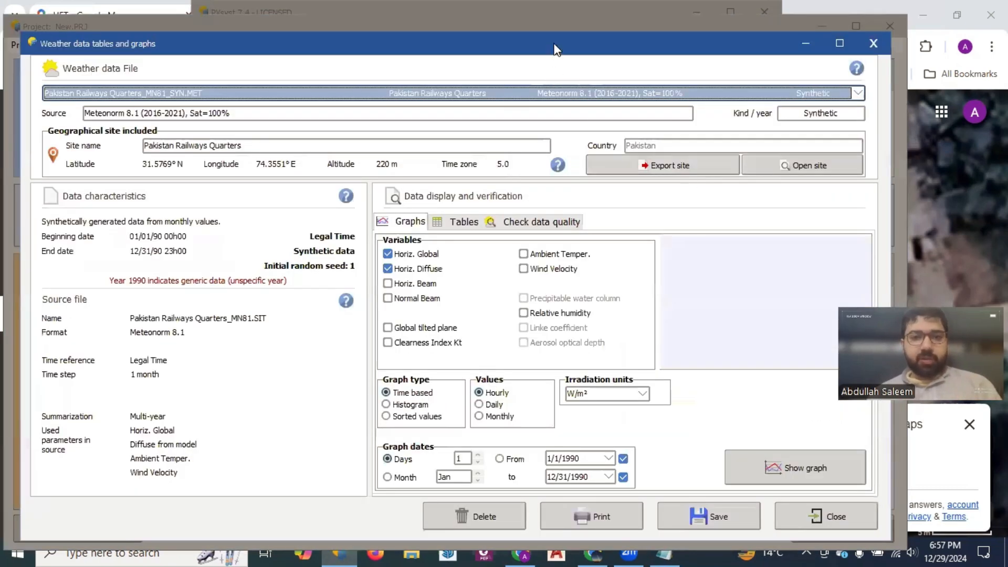
drag(555, 49, 578, 18)
drag(273, 115, 167, 115)
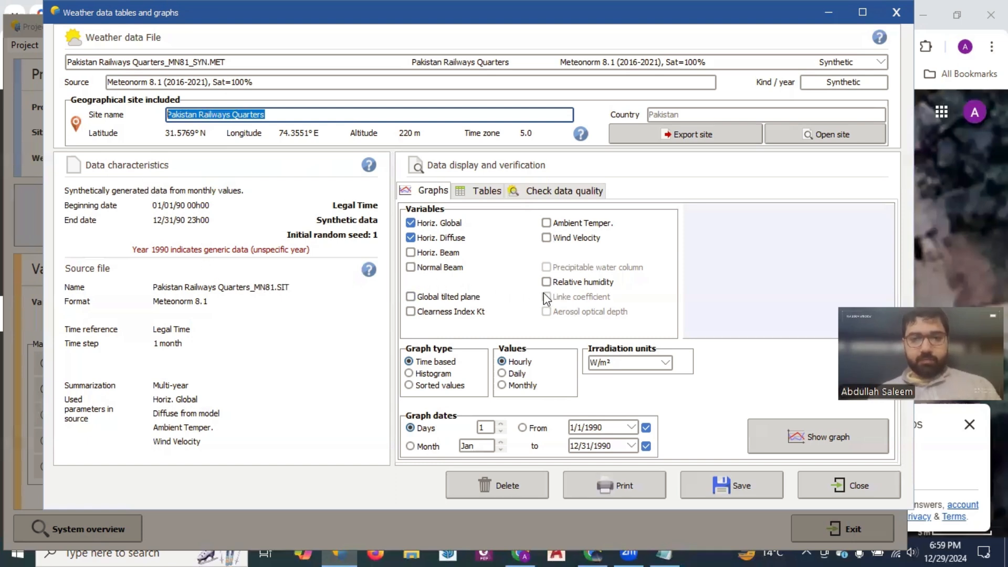
click(493, 192)
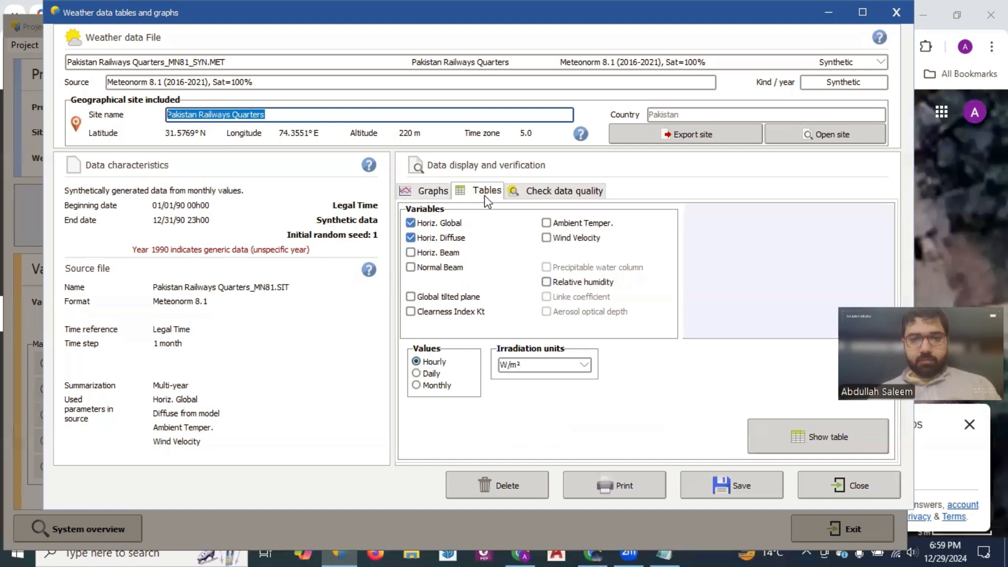
click(544, 193)
click(431, 191)
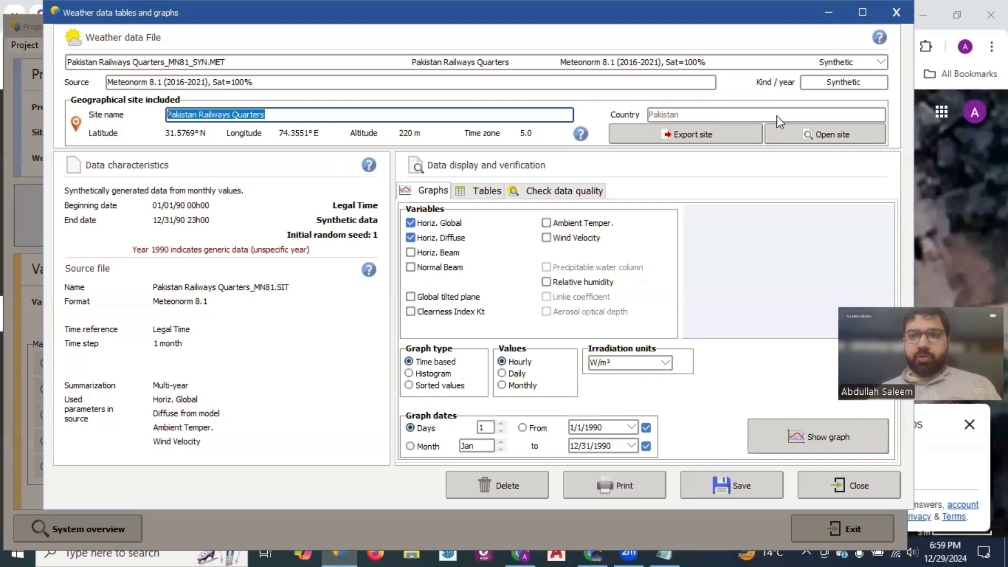
click(824, 132)
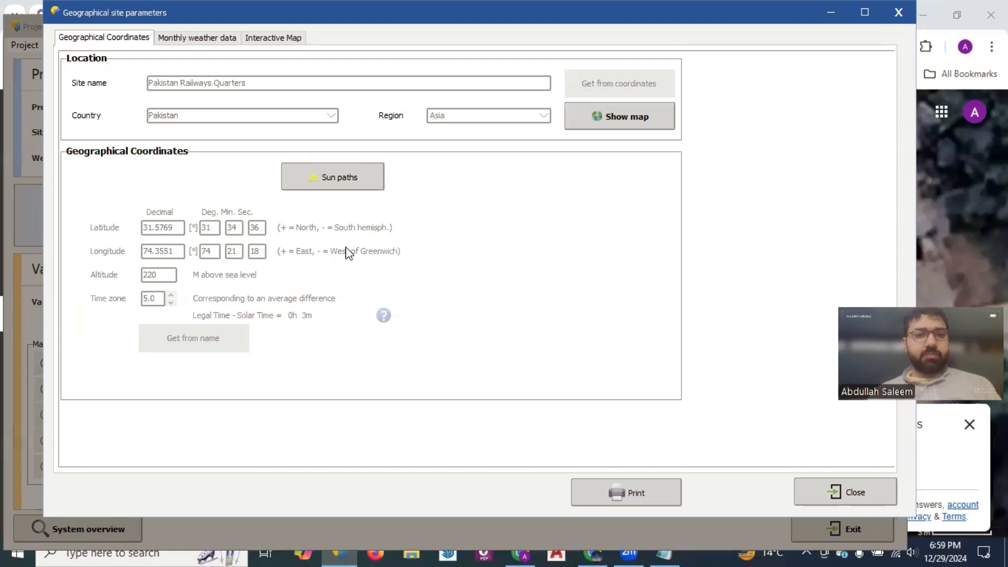
click(836, 496)
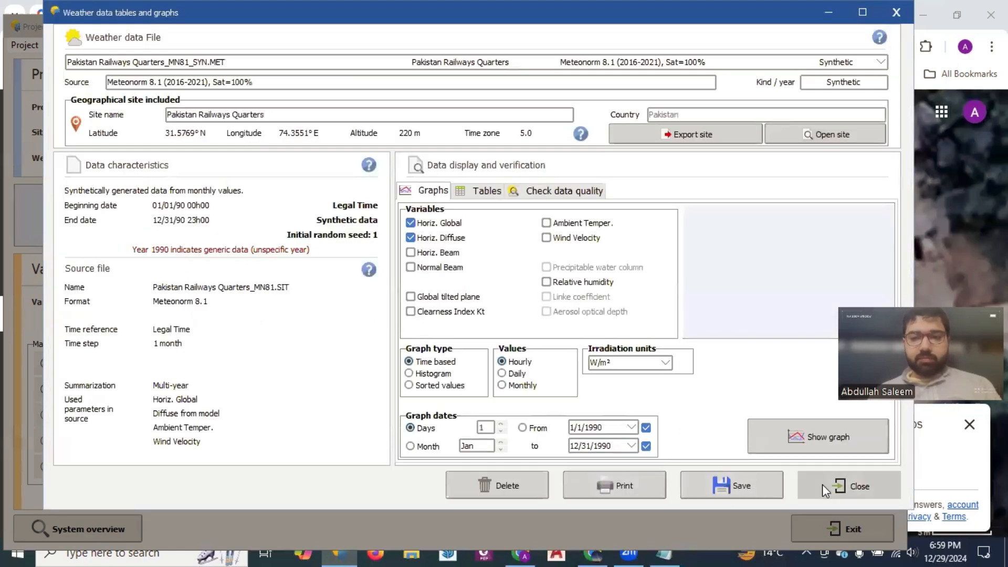
click(822, 484)
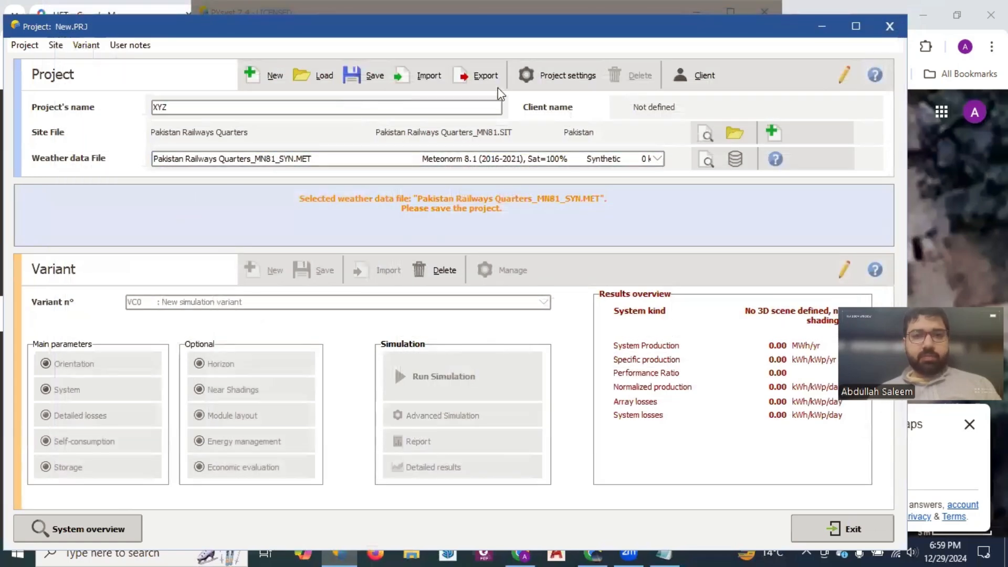
- In the project settings, review the site-dependent design temperatures and set the limit overload loss for design to 2 %
click(539, 80)
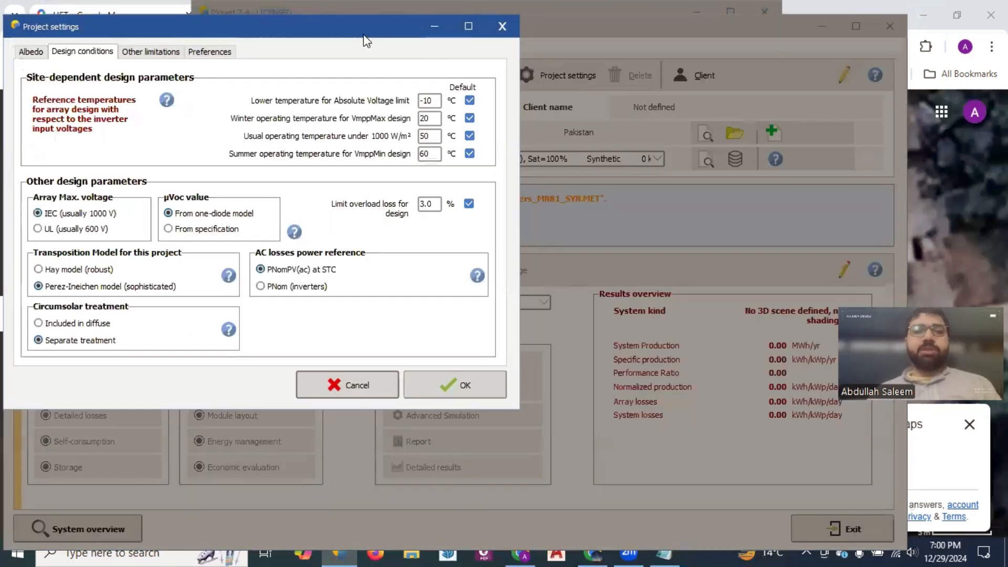
drag(366, 35, 580, 74)
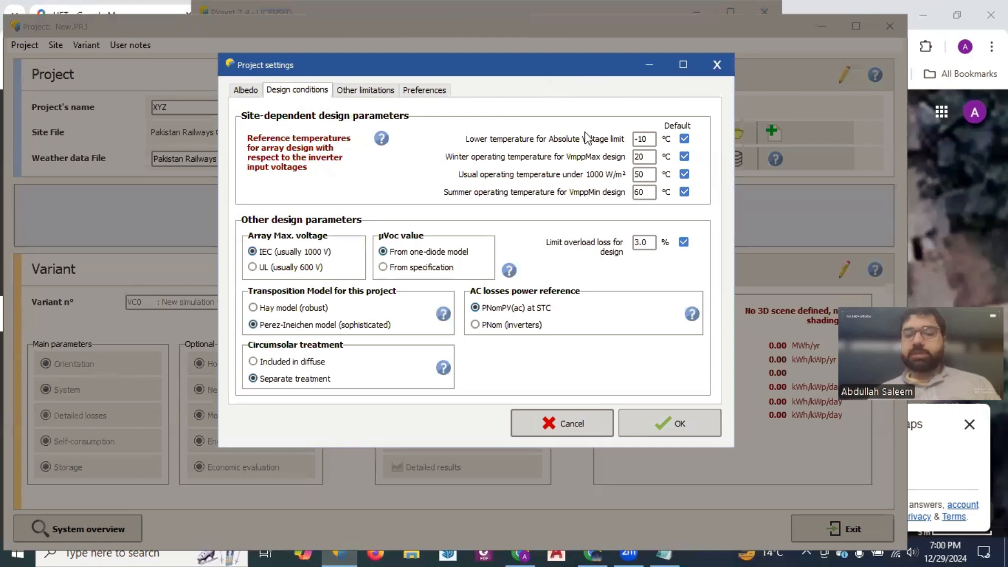
drag(648, 140, 629, 140)
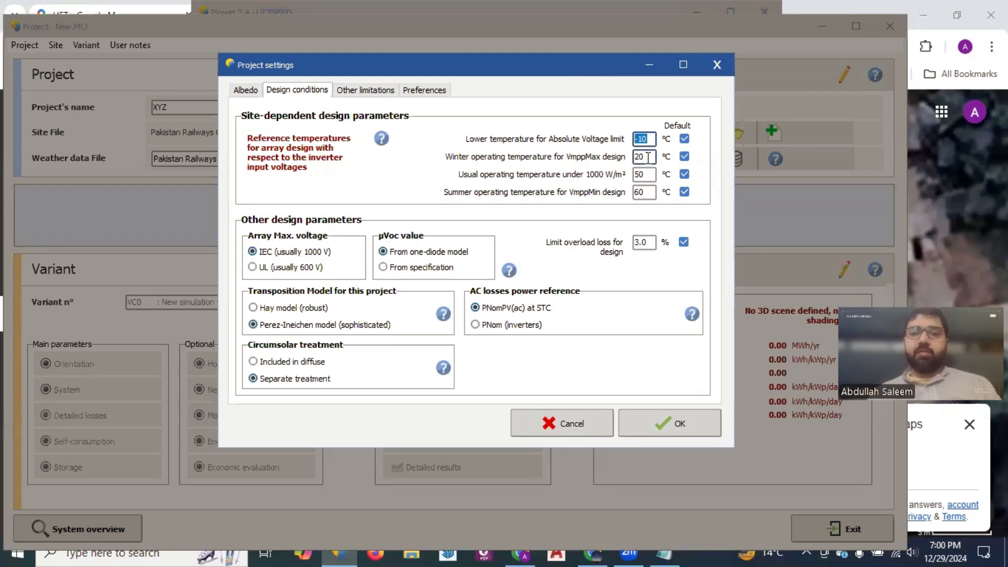
key(Tab)
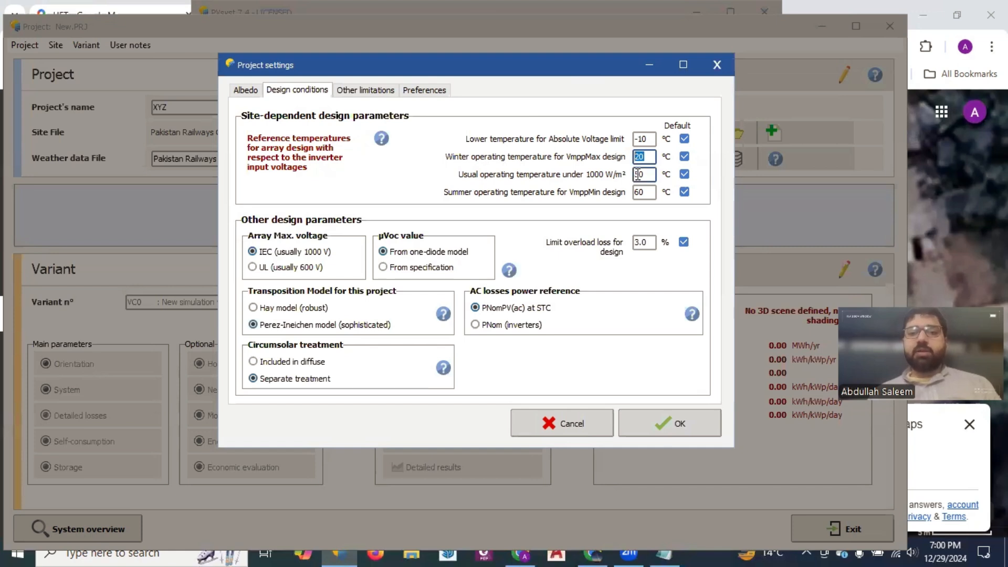
key(Tab)
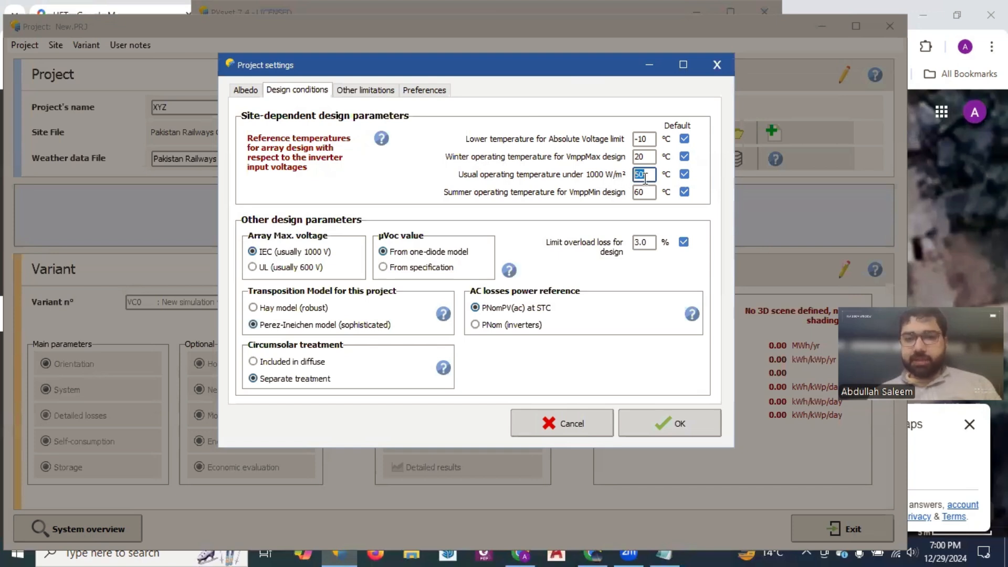
key(Tab)
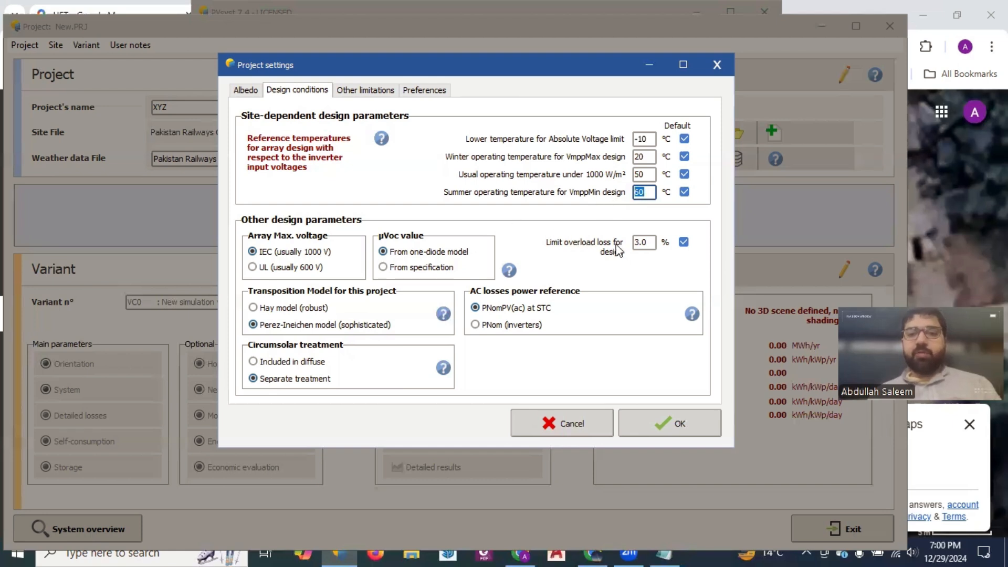
click(653, 241)
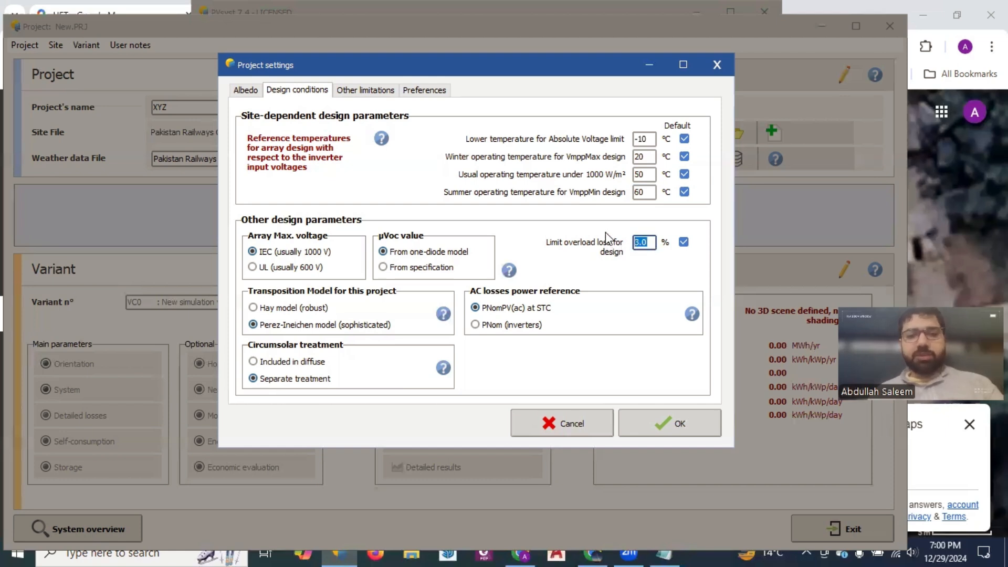
text(2)
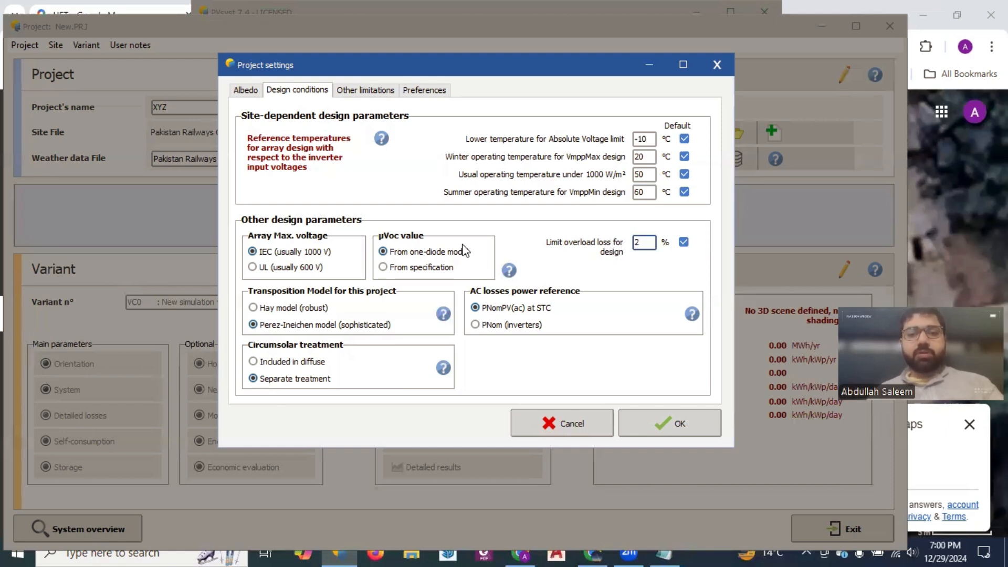
click(647, 191)
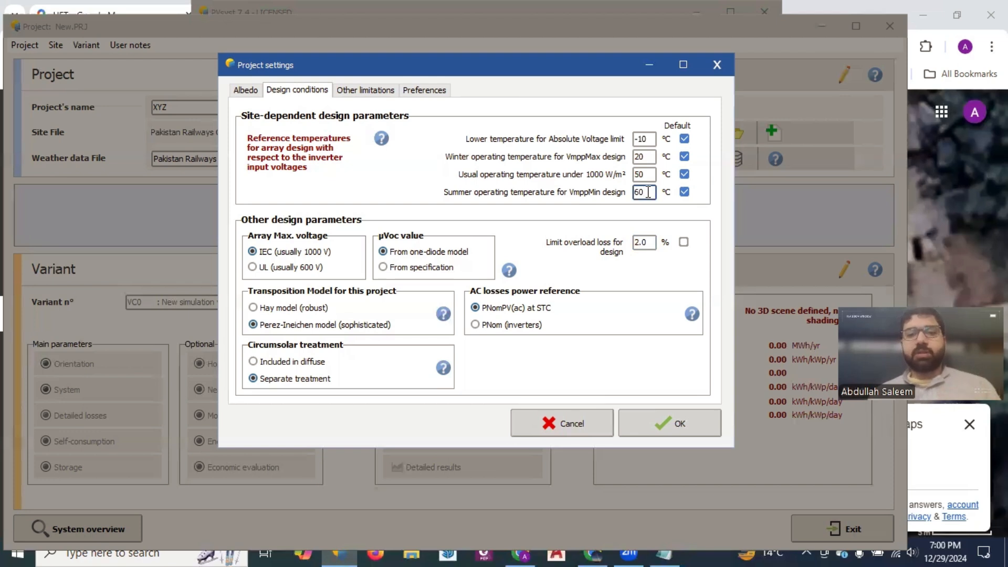
- Review the shading representation limits and interface preferences, and accept the project settings
click(363, 90)
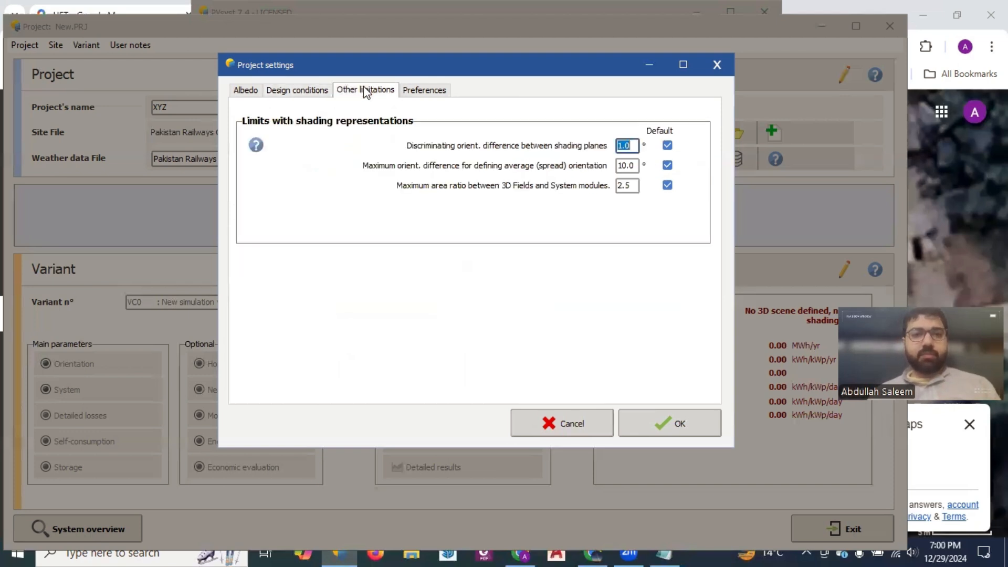
click(425, 94)
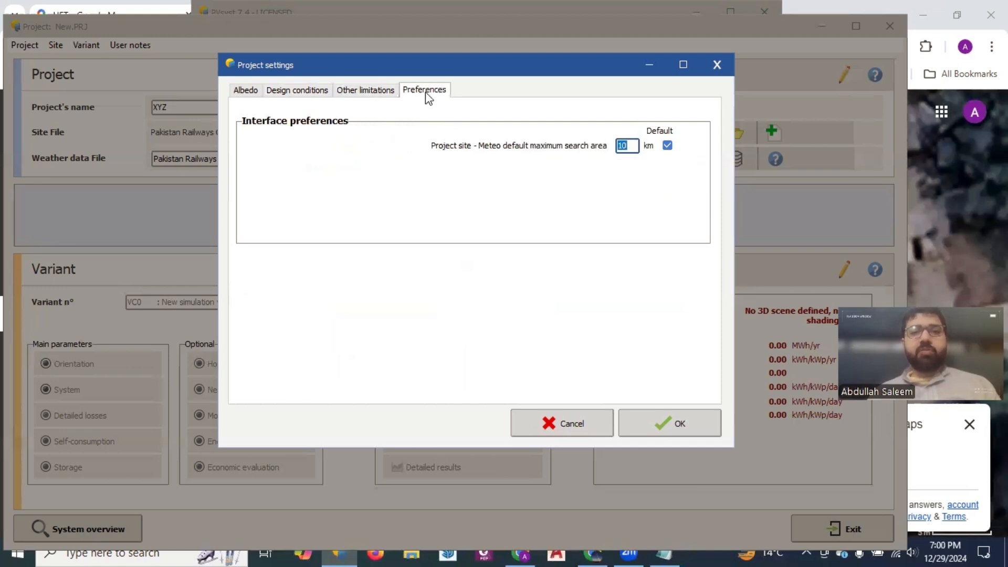
click(651, 422)
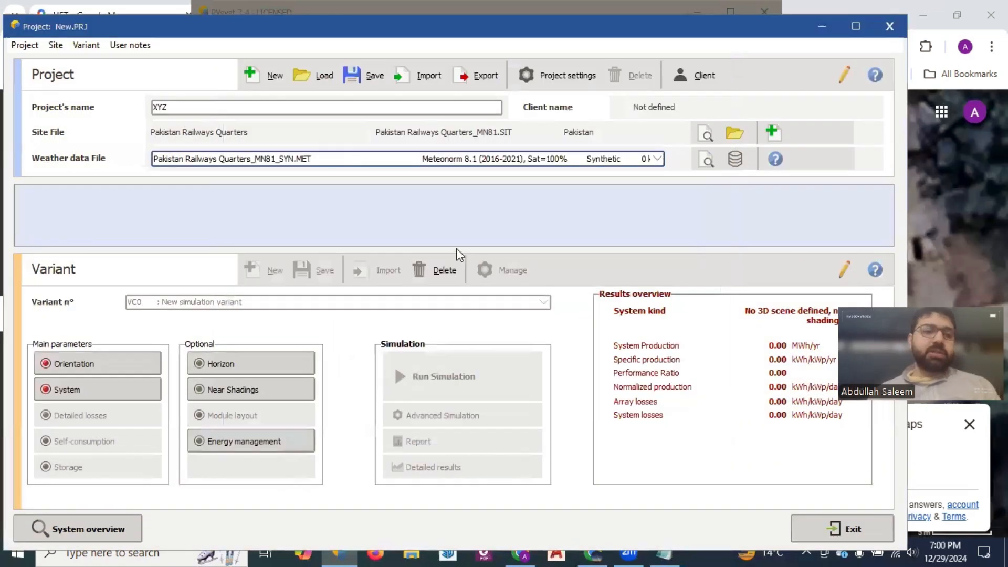